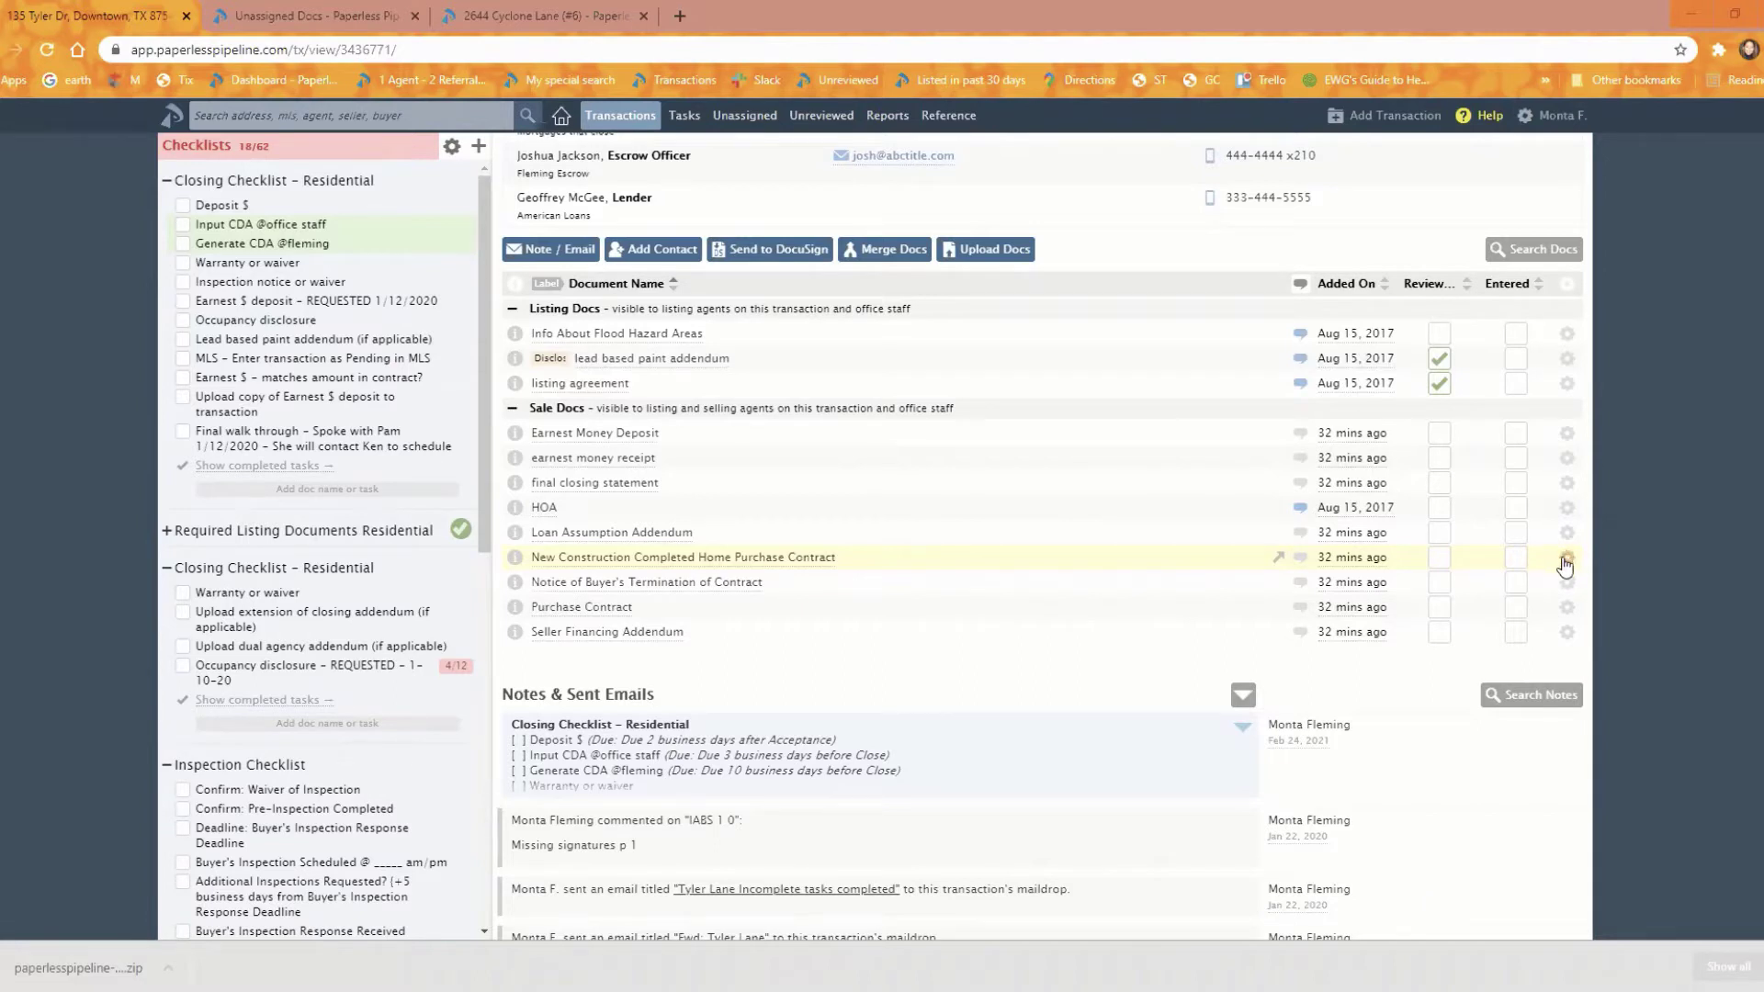
Step: Delete the New Construction Completed Home Purchase Contract through its gear menu and confirm the deletion
click(1567, 561)
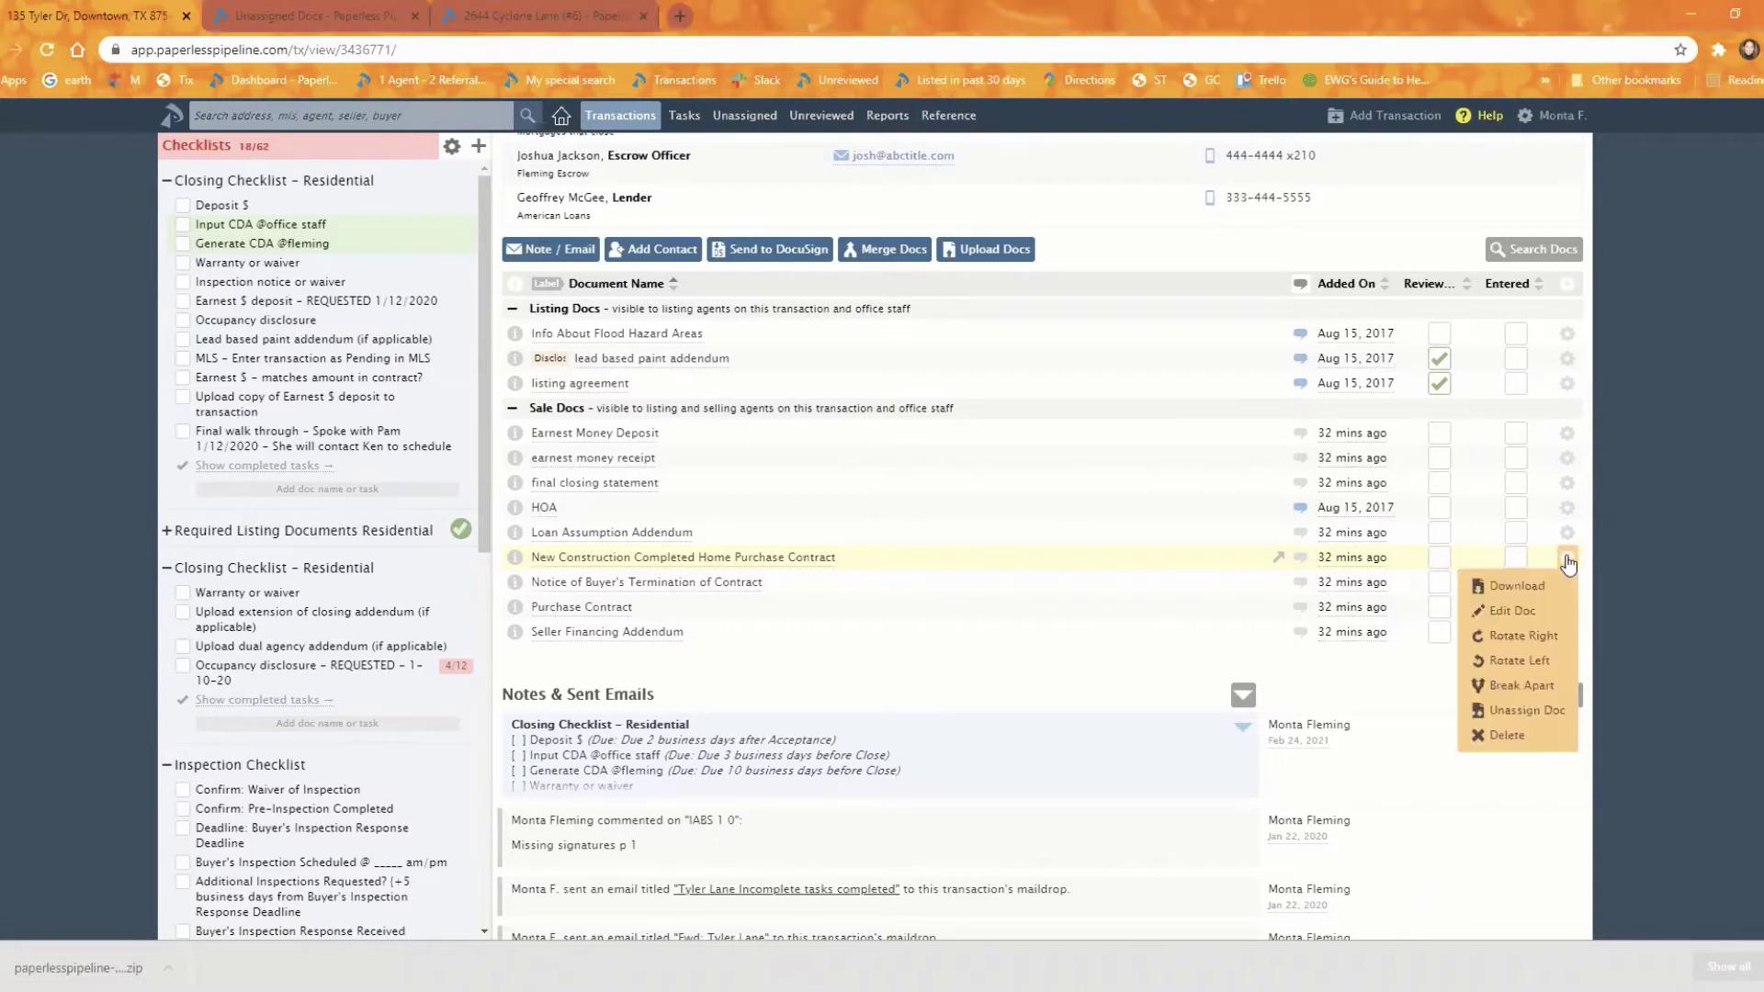
click(1503, 736)
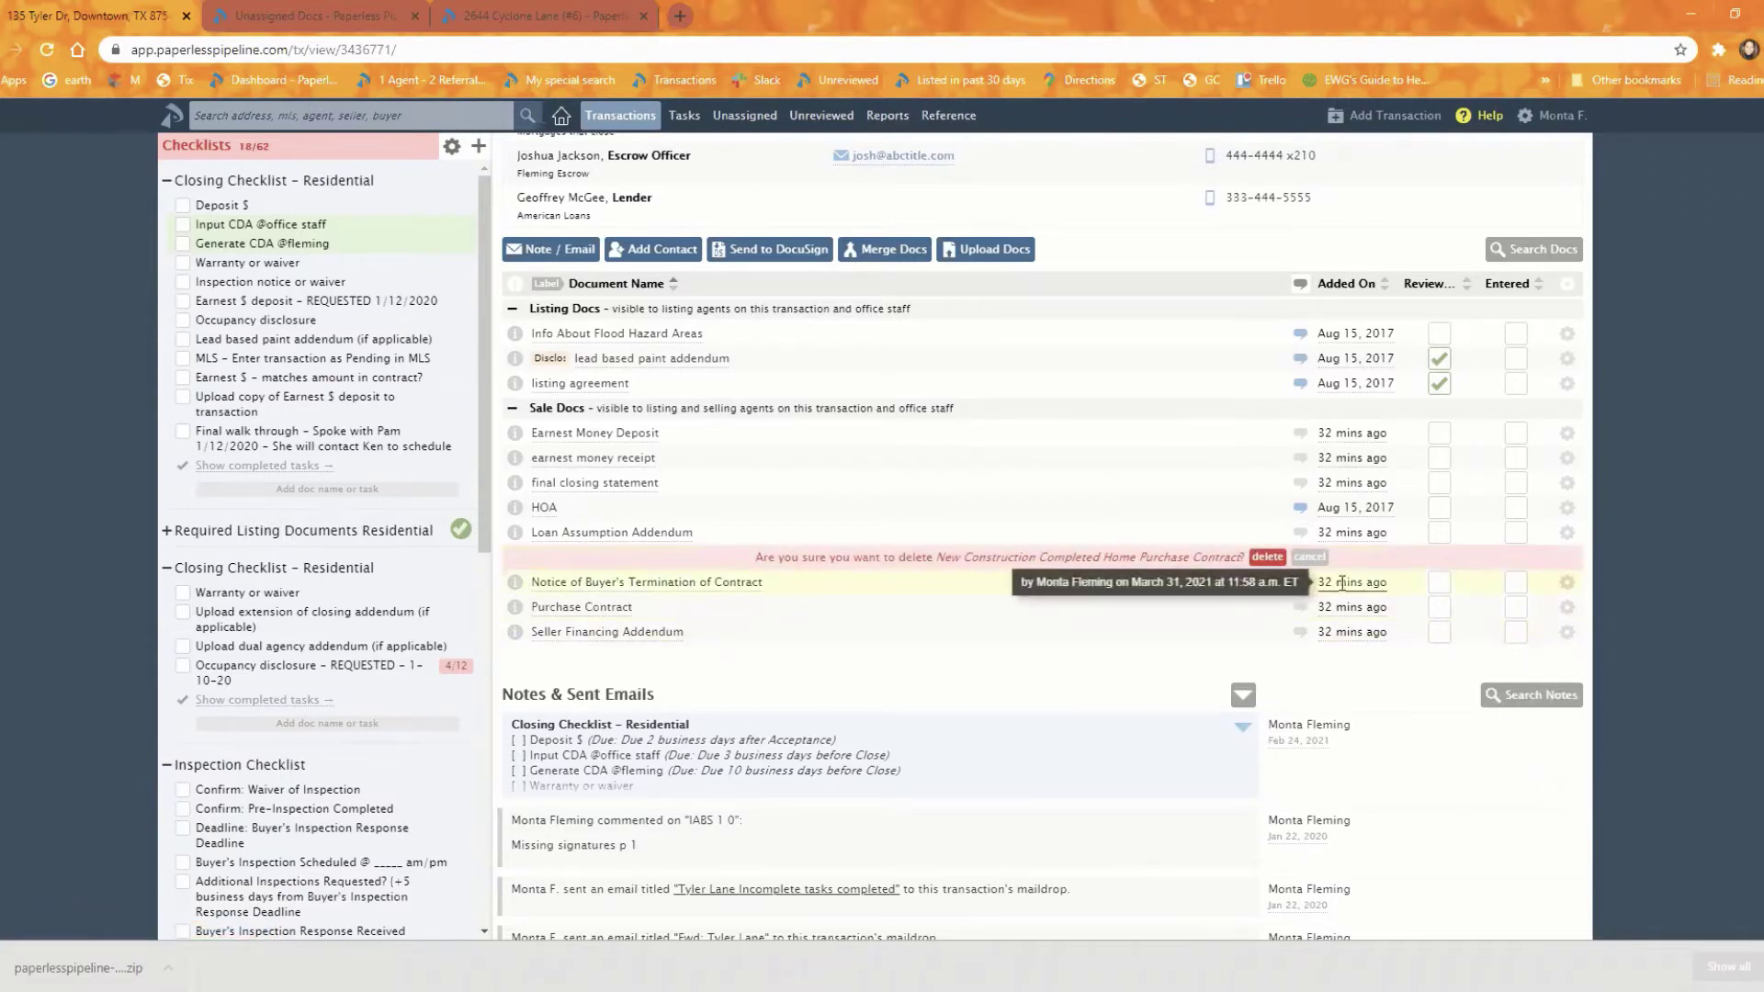
click(1268, 557)
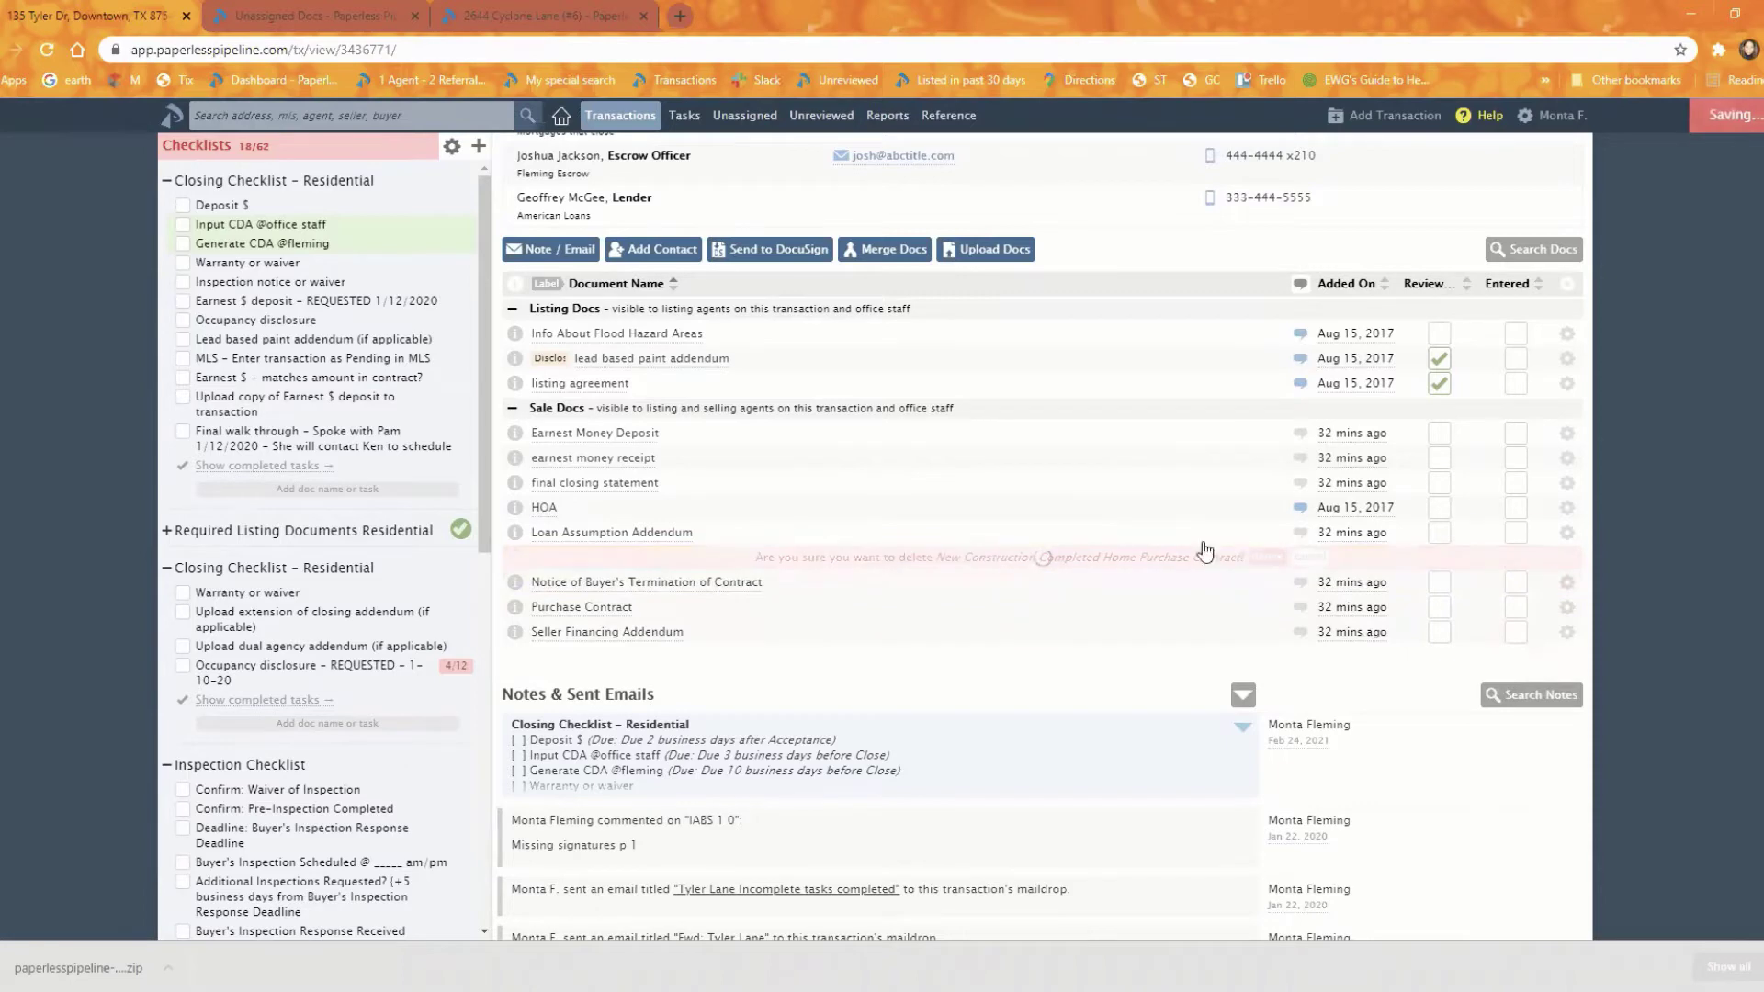
scroll(948, 463, up, 1)
scroll(948, 463, up, 6)
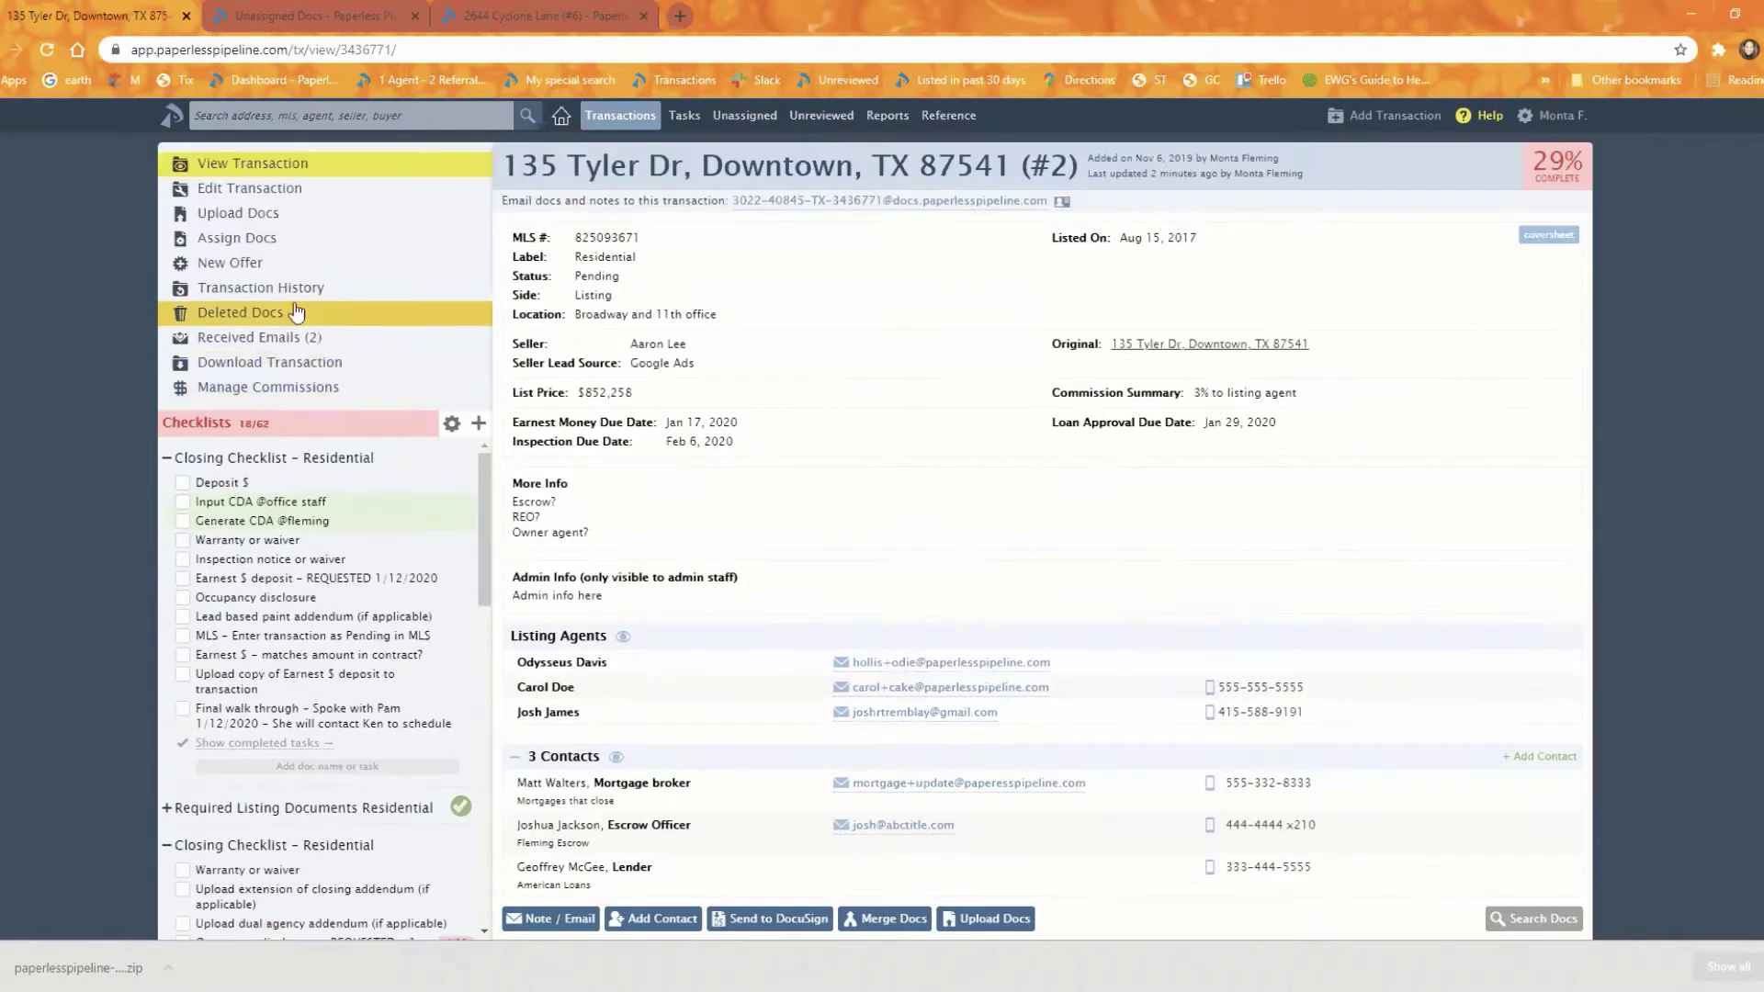
Step: Download the Farm and Ranch Contract from the transaction's Deleted Docs list
click(262, 317)
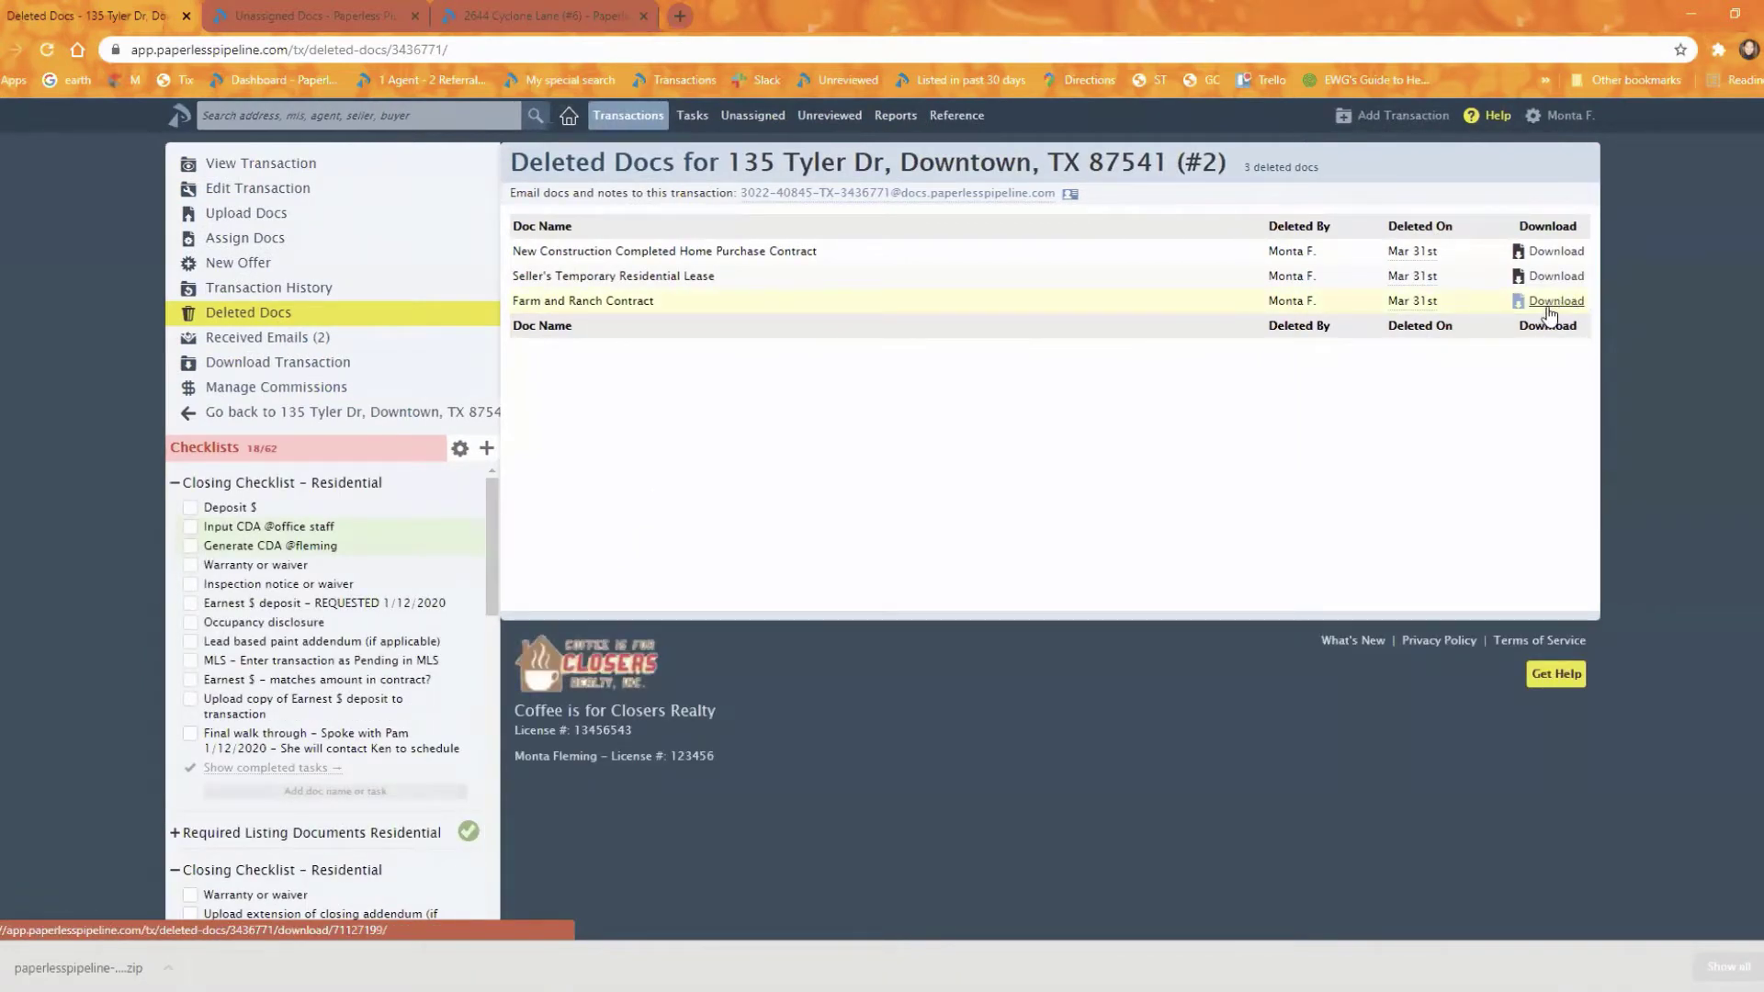
click(1555, 304)
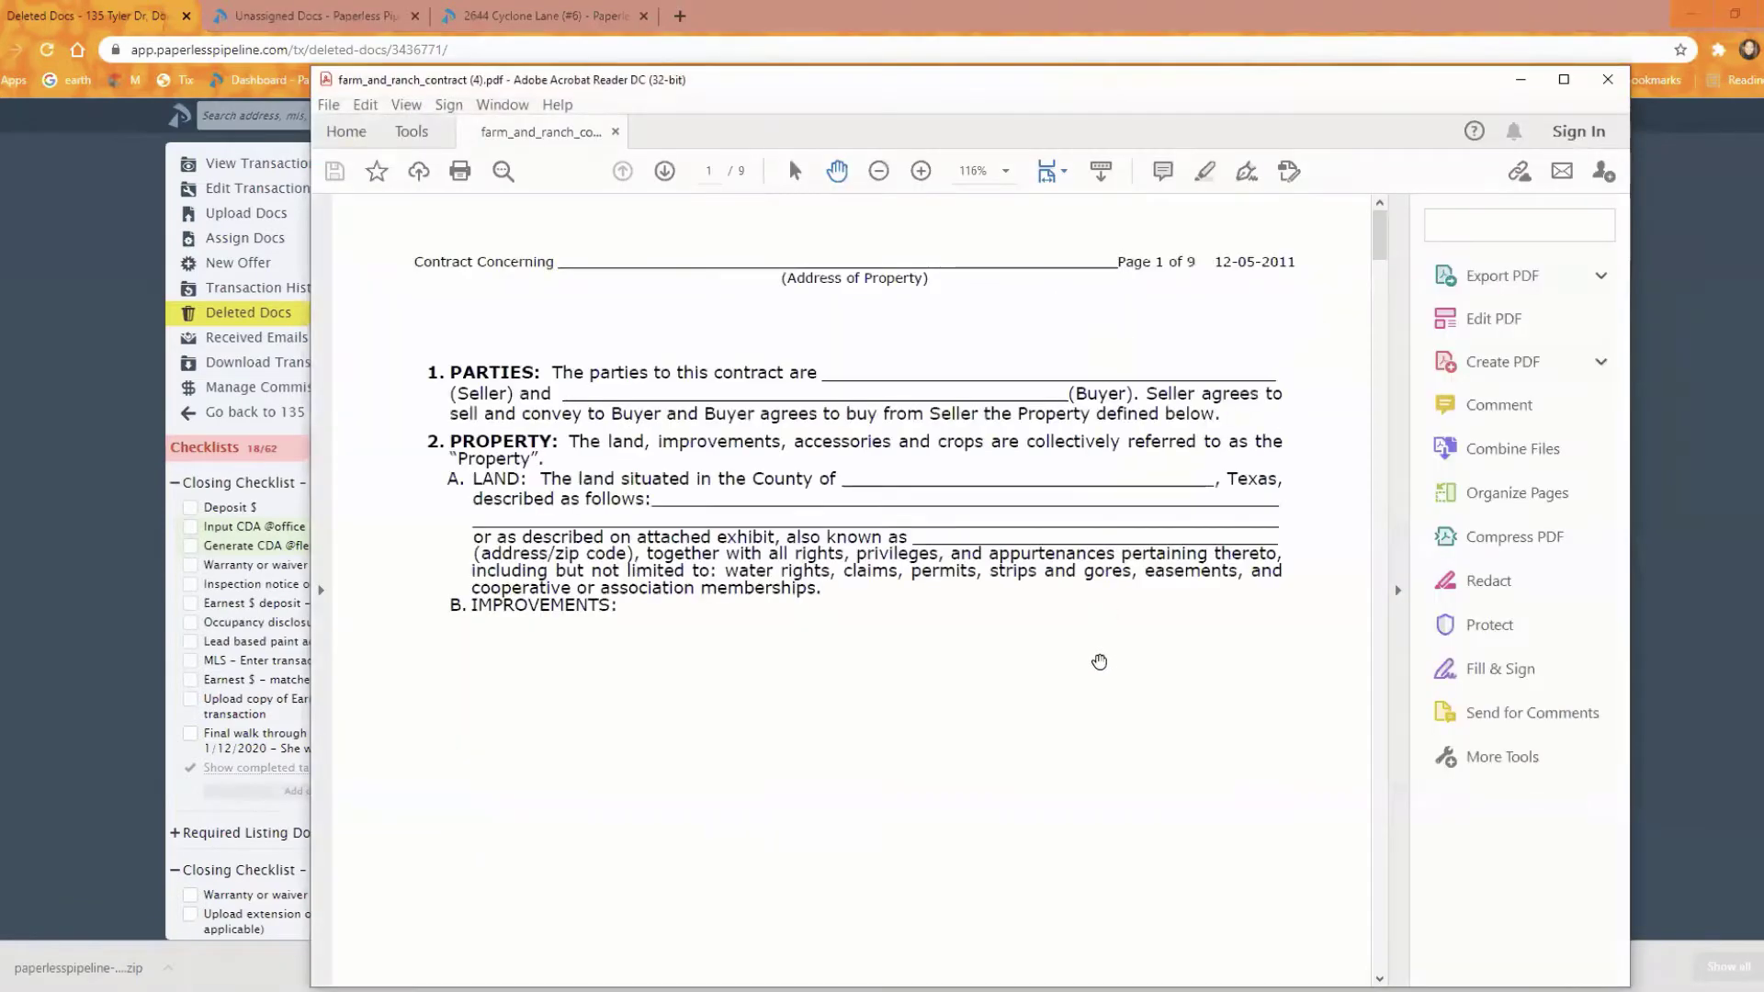
Step: Close the Farm and Ranch Contract PDF in Acrobat Reader
click(1606, 83)
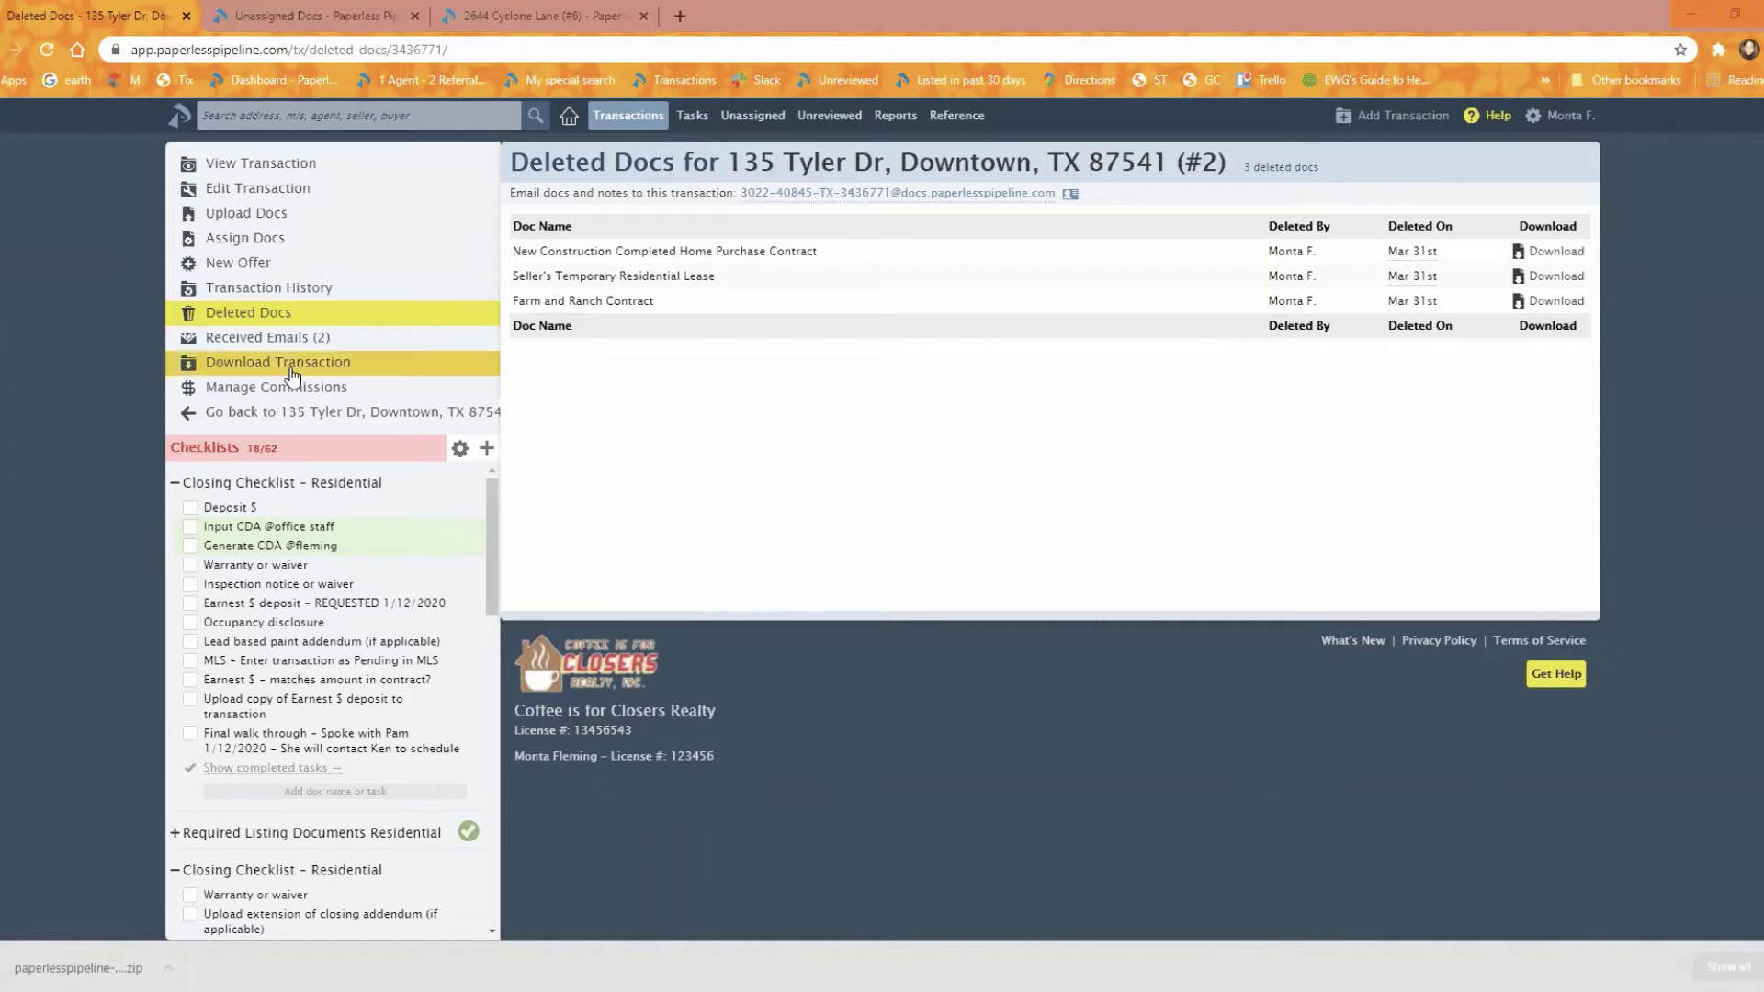
click(292, 414)
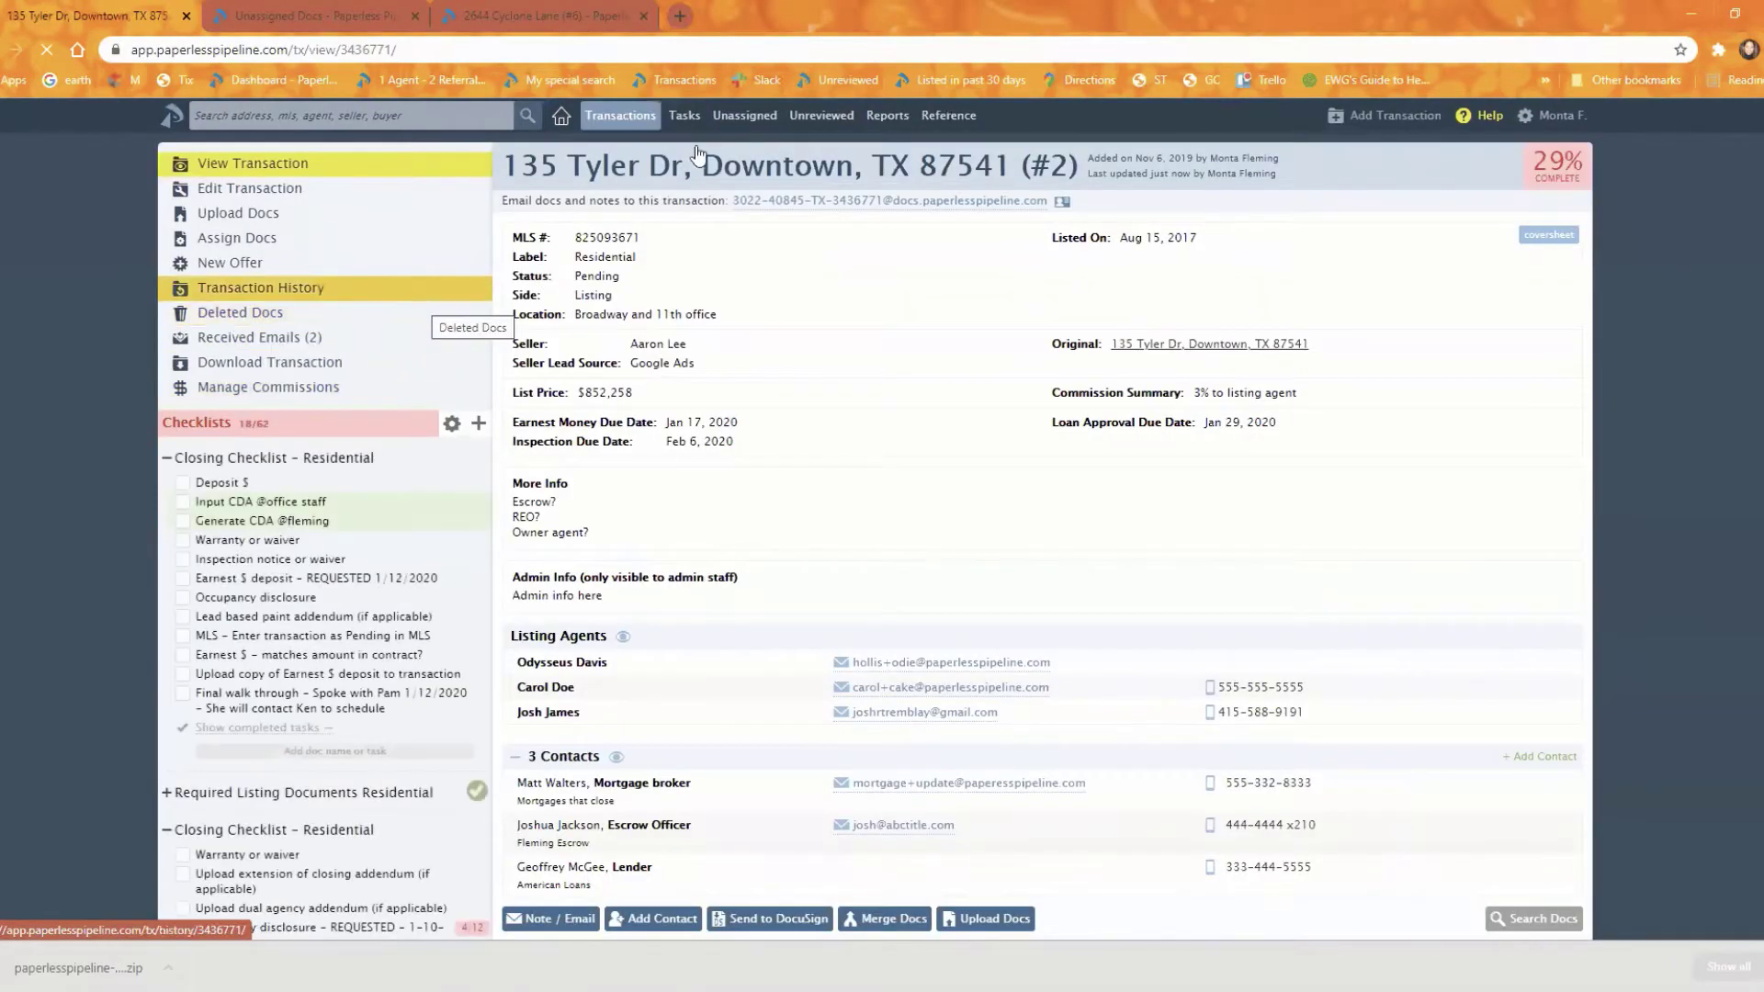
click(318, 13)
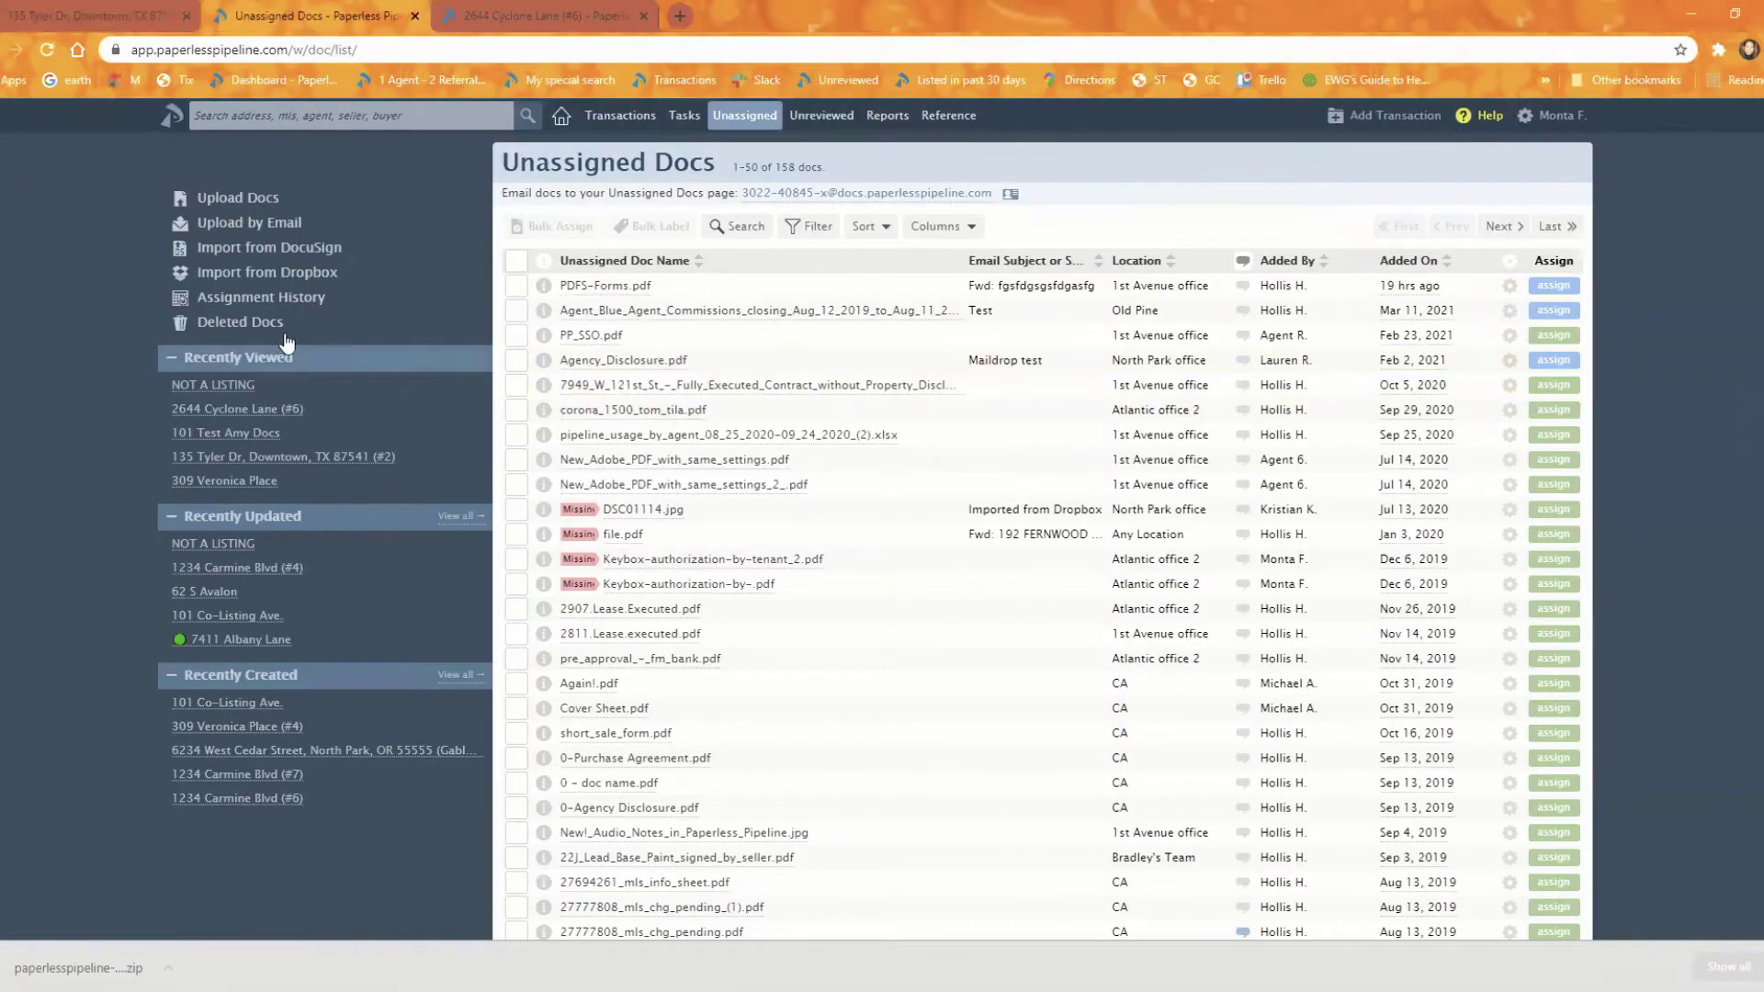
click(240, 322)
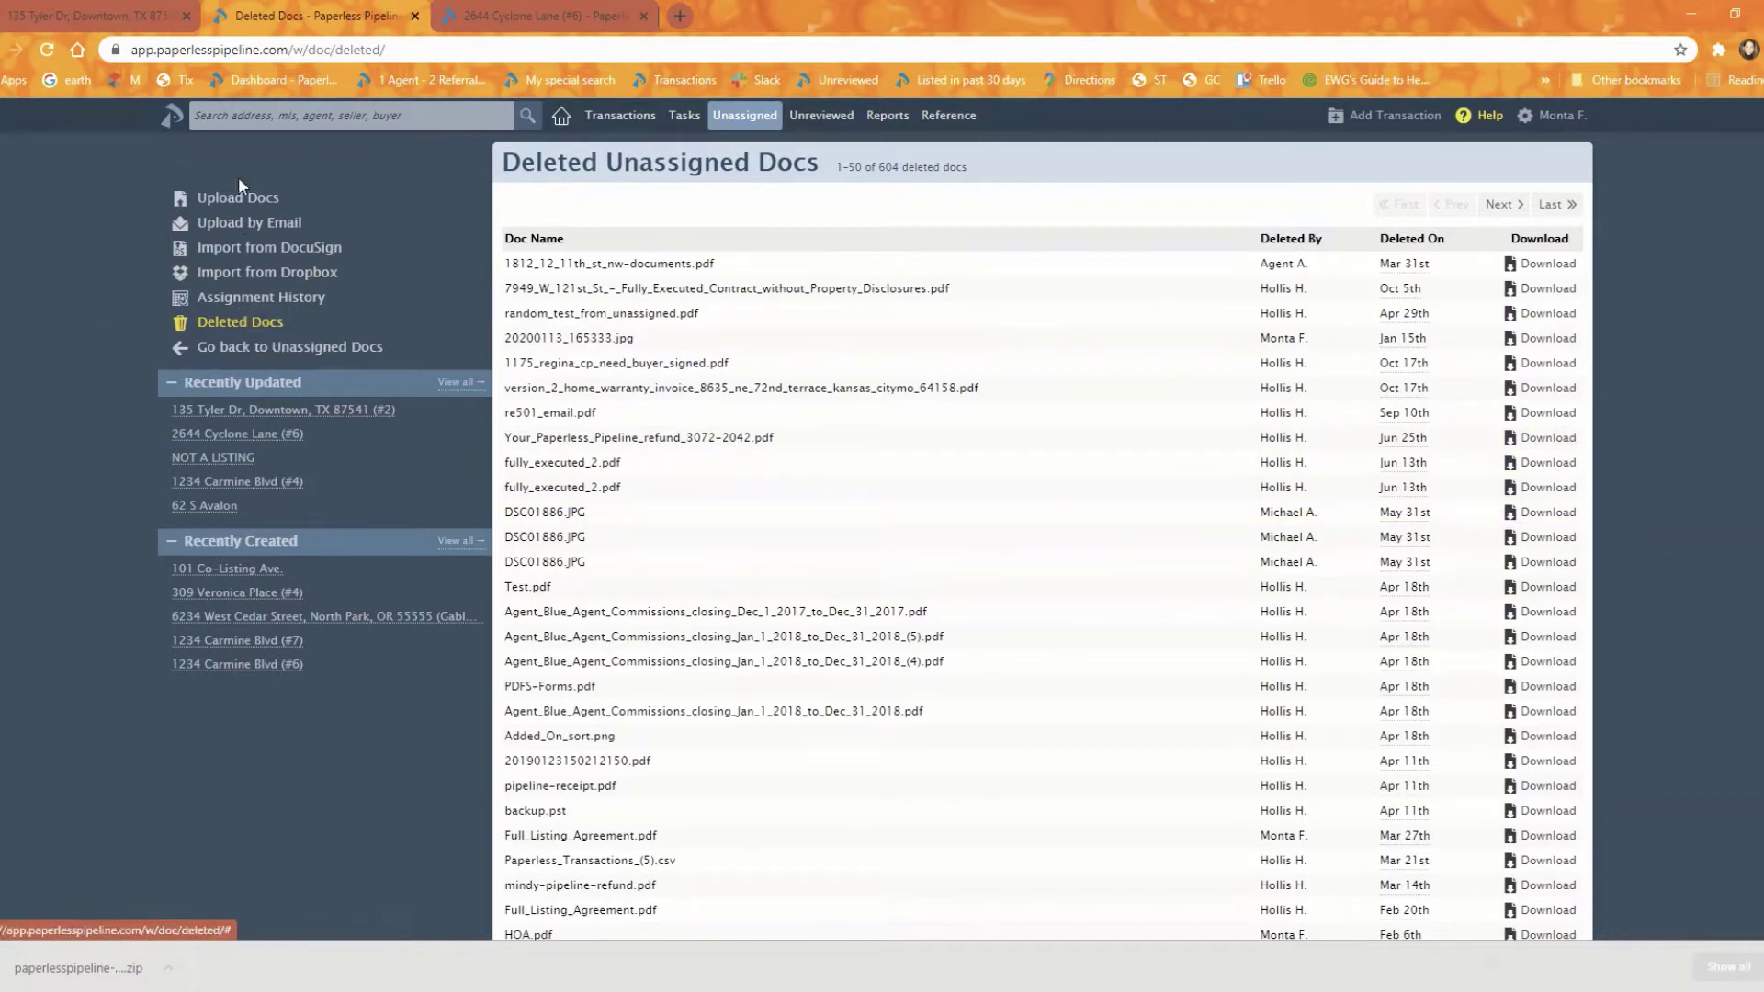
click(158, 11)
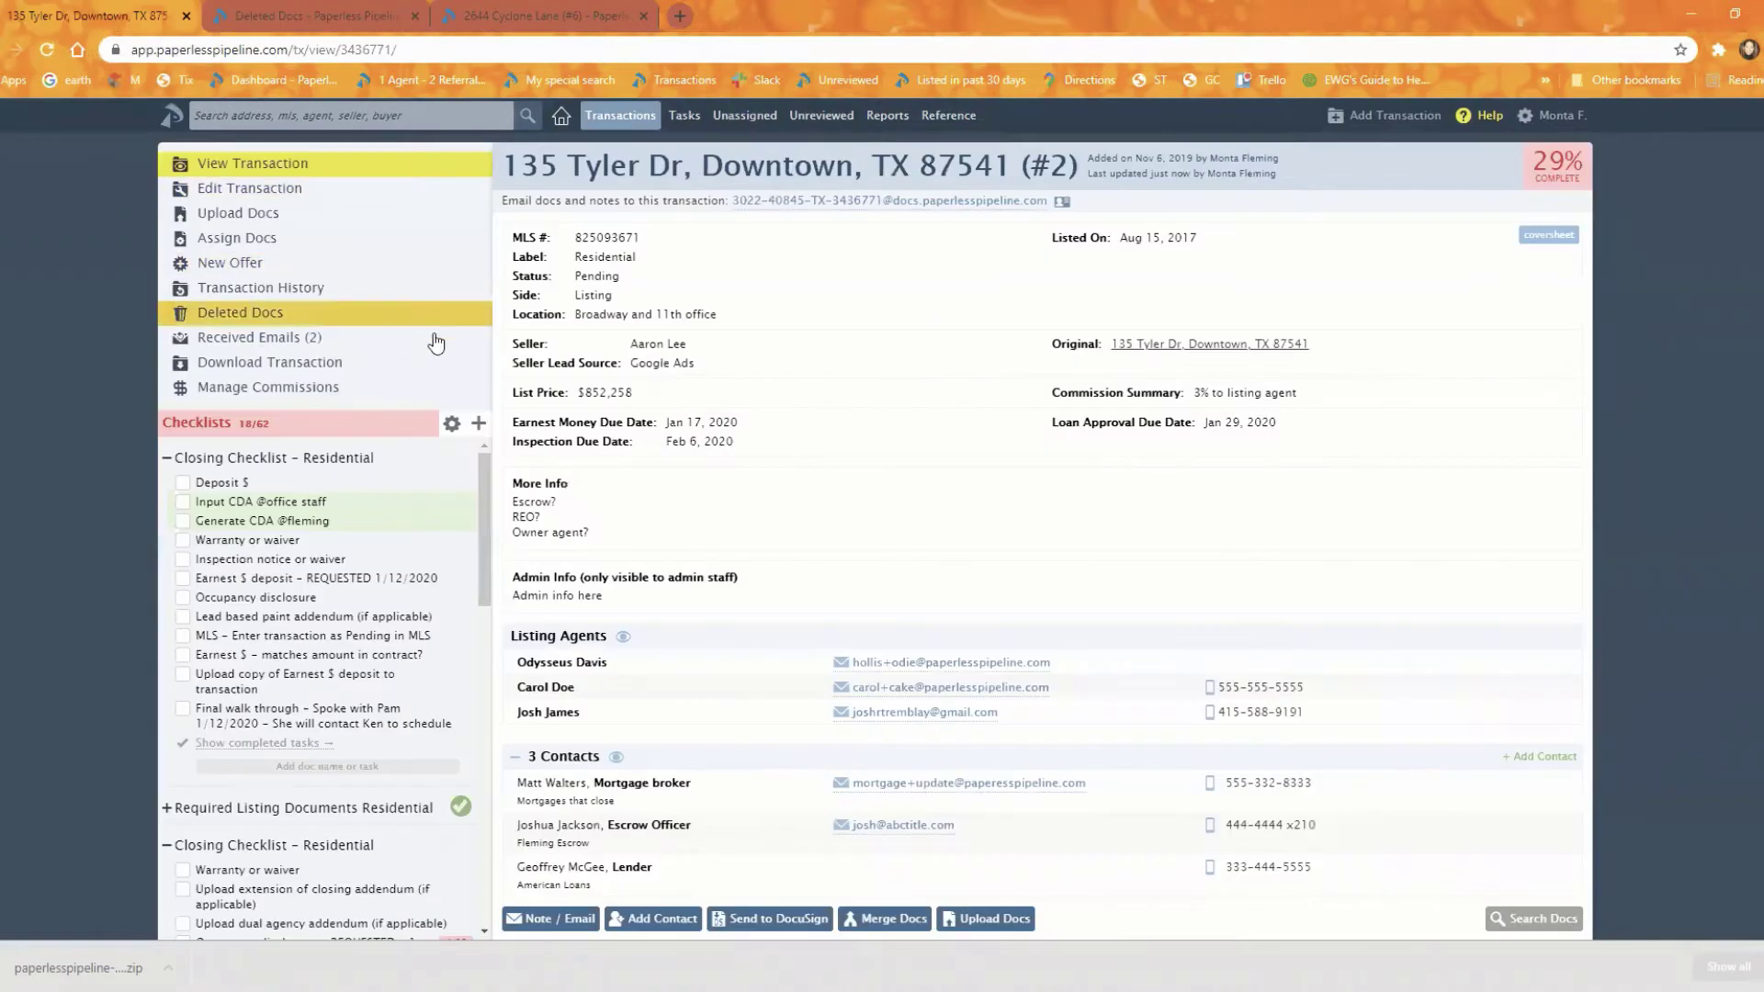
mouse_move(1524, 827)
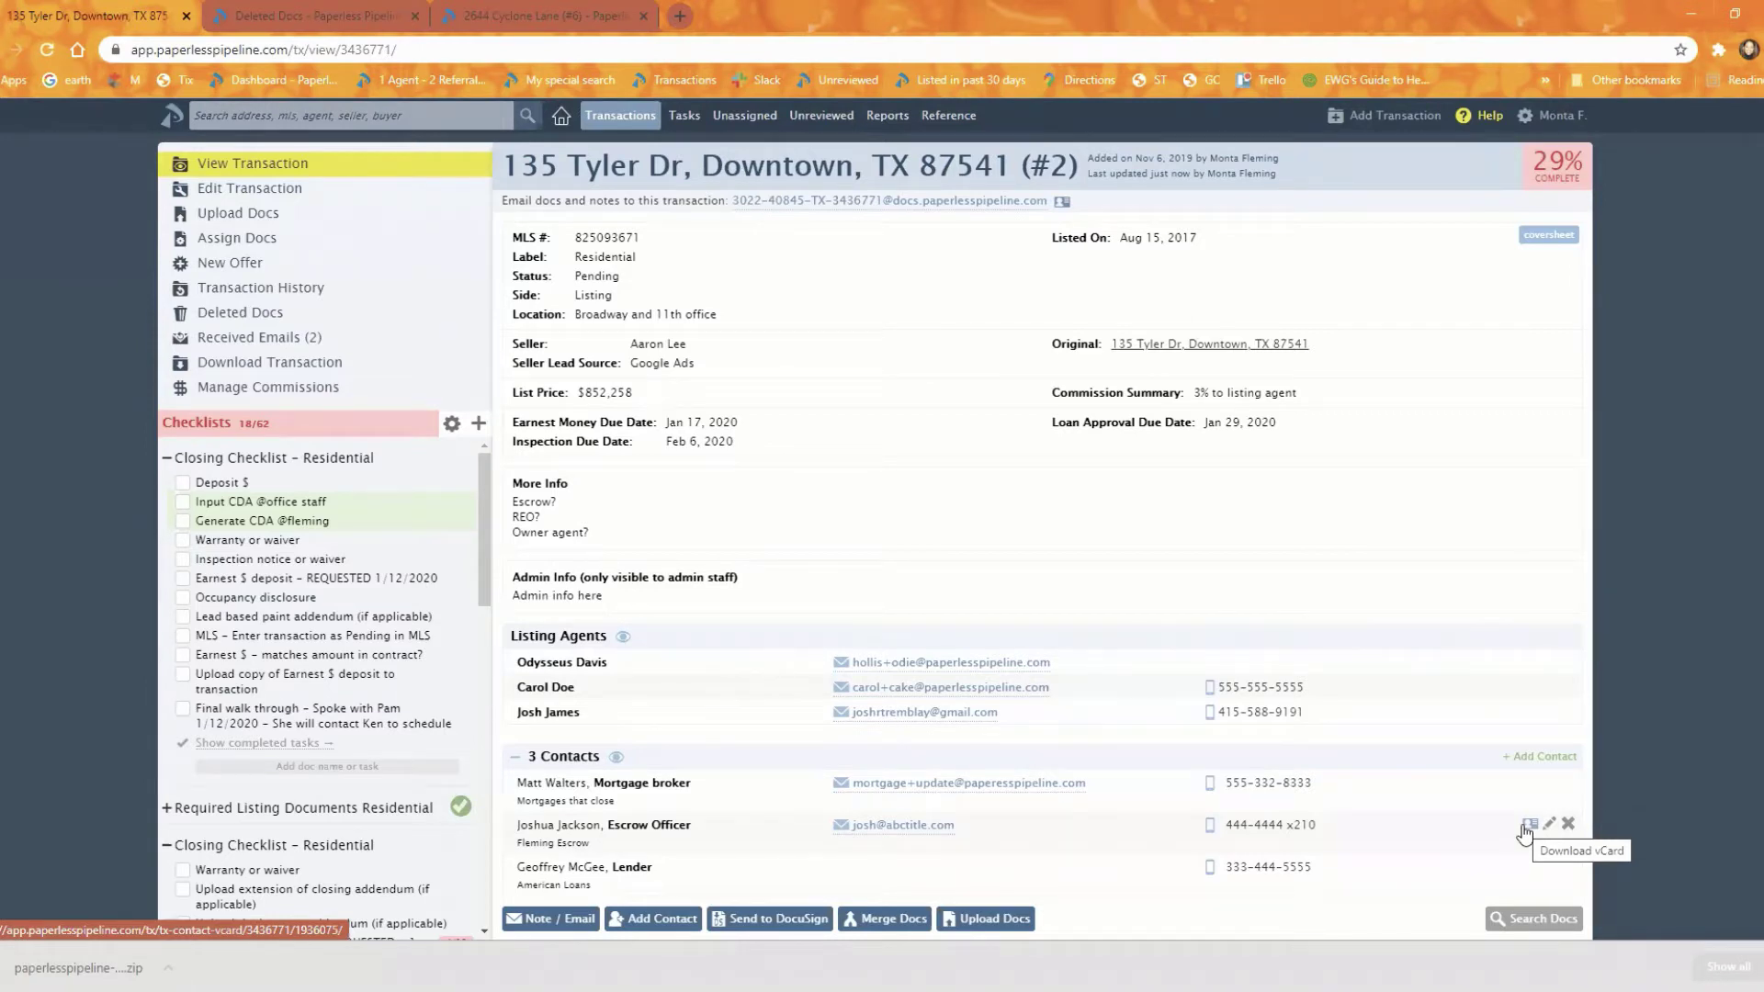
click(551, 17)
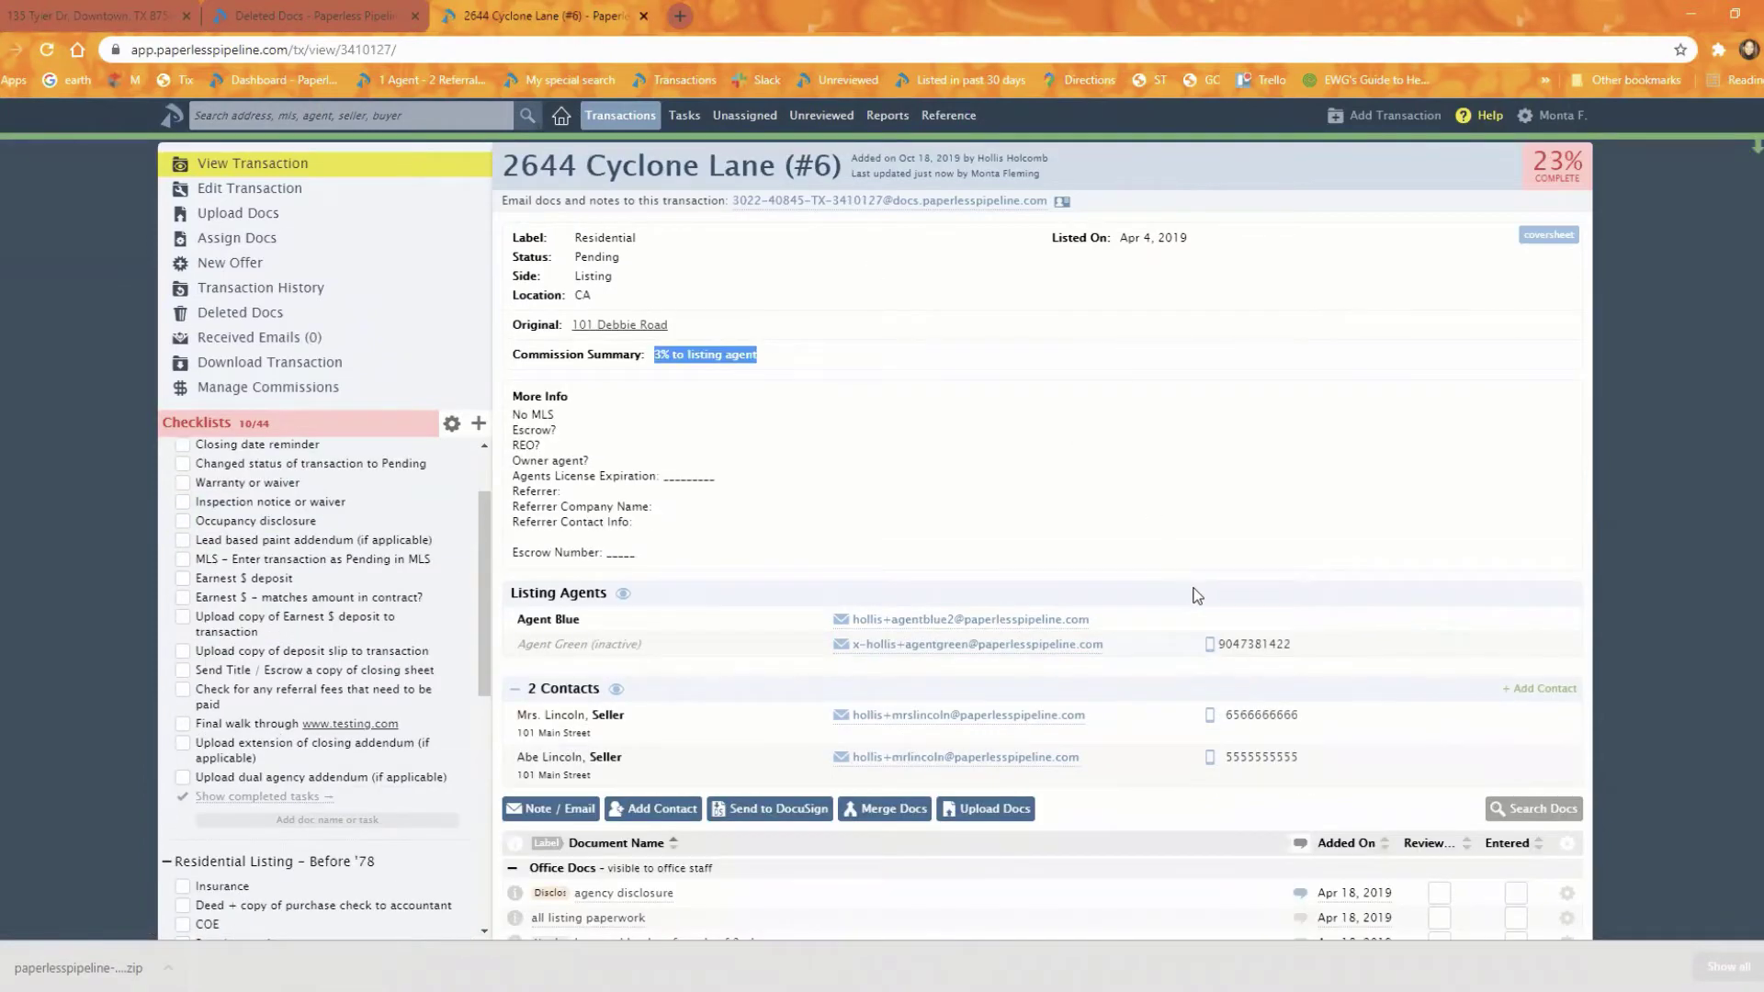
scroll(1199, 597, down, 5)
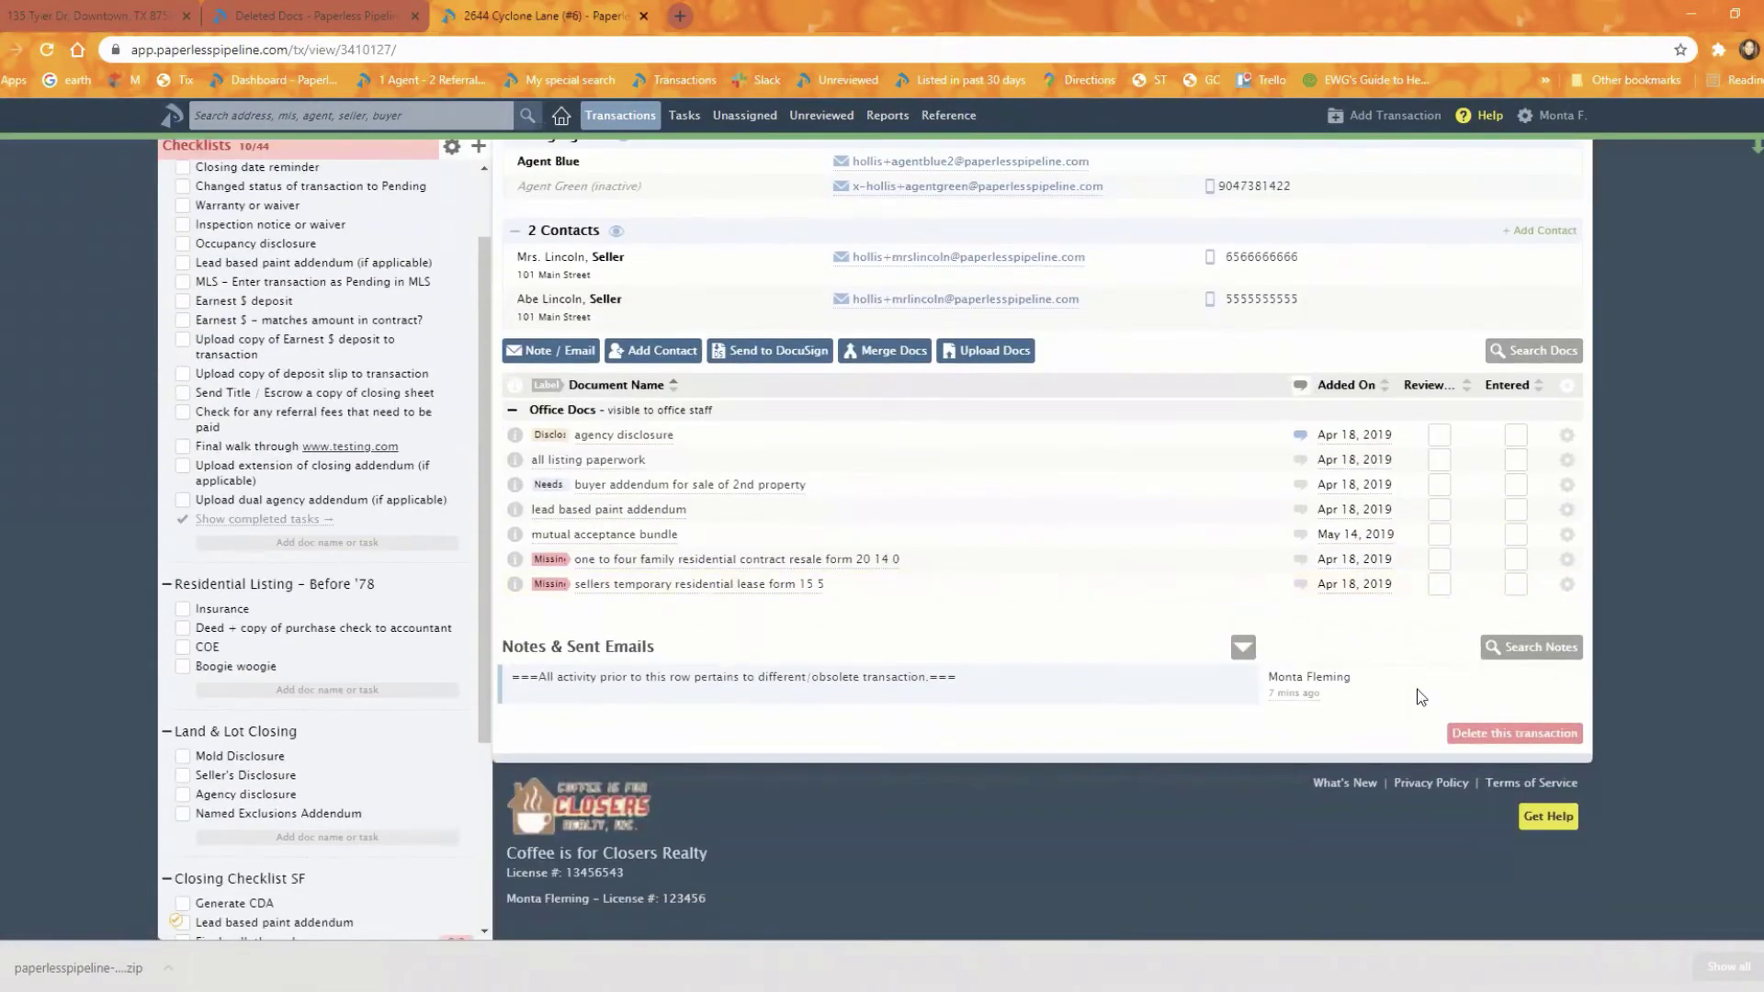
click(1509, 732)
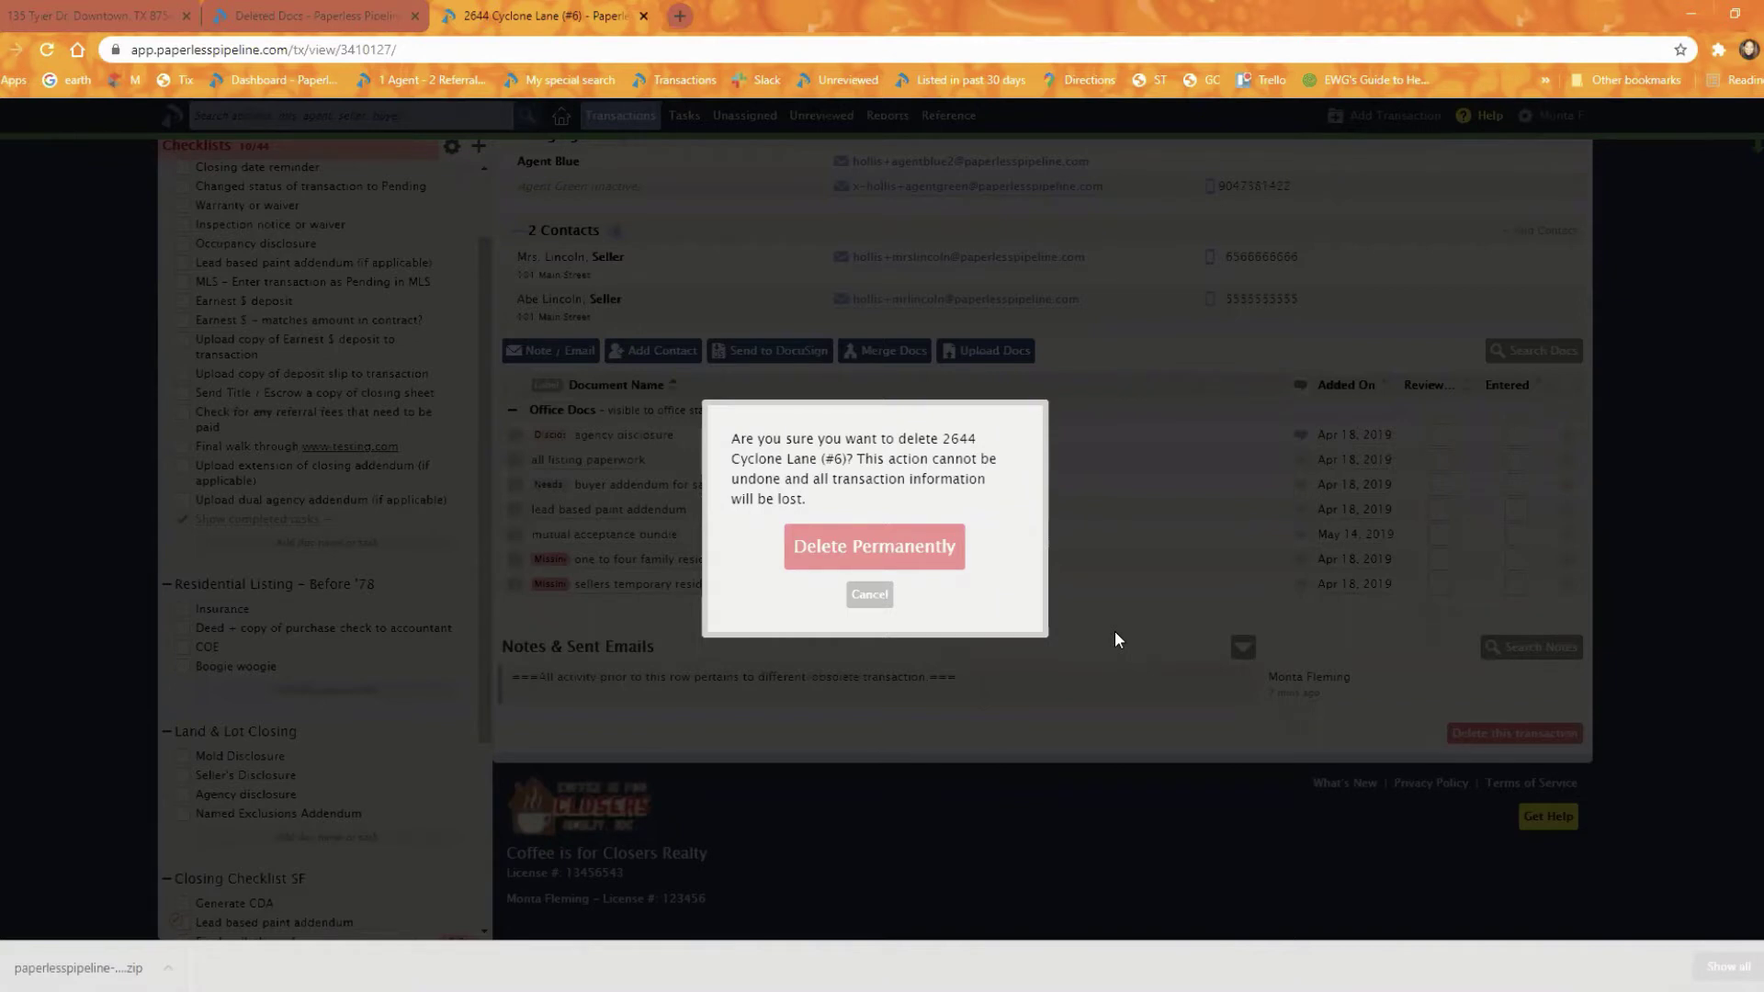
click(873, 597)
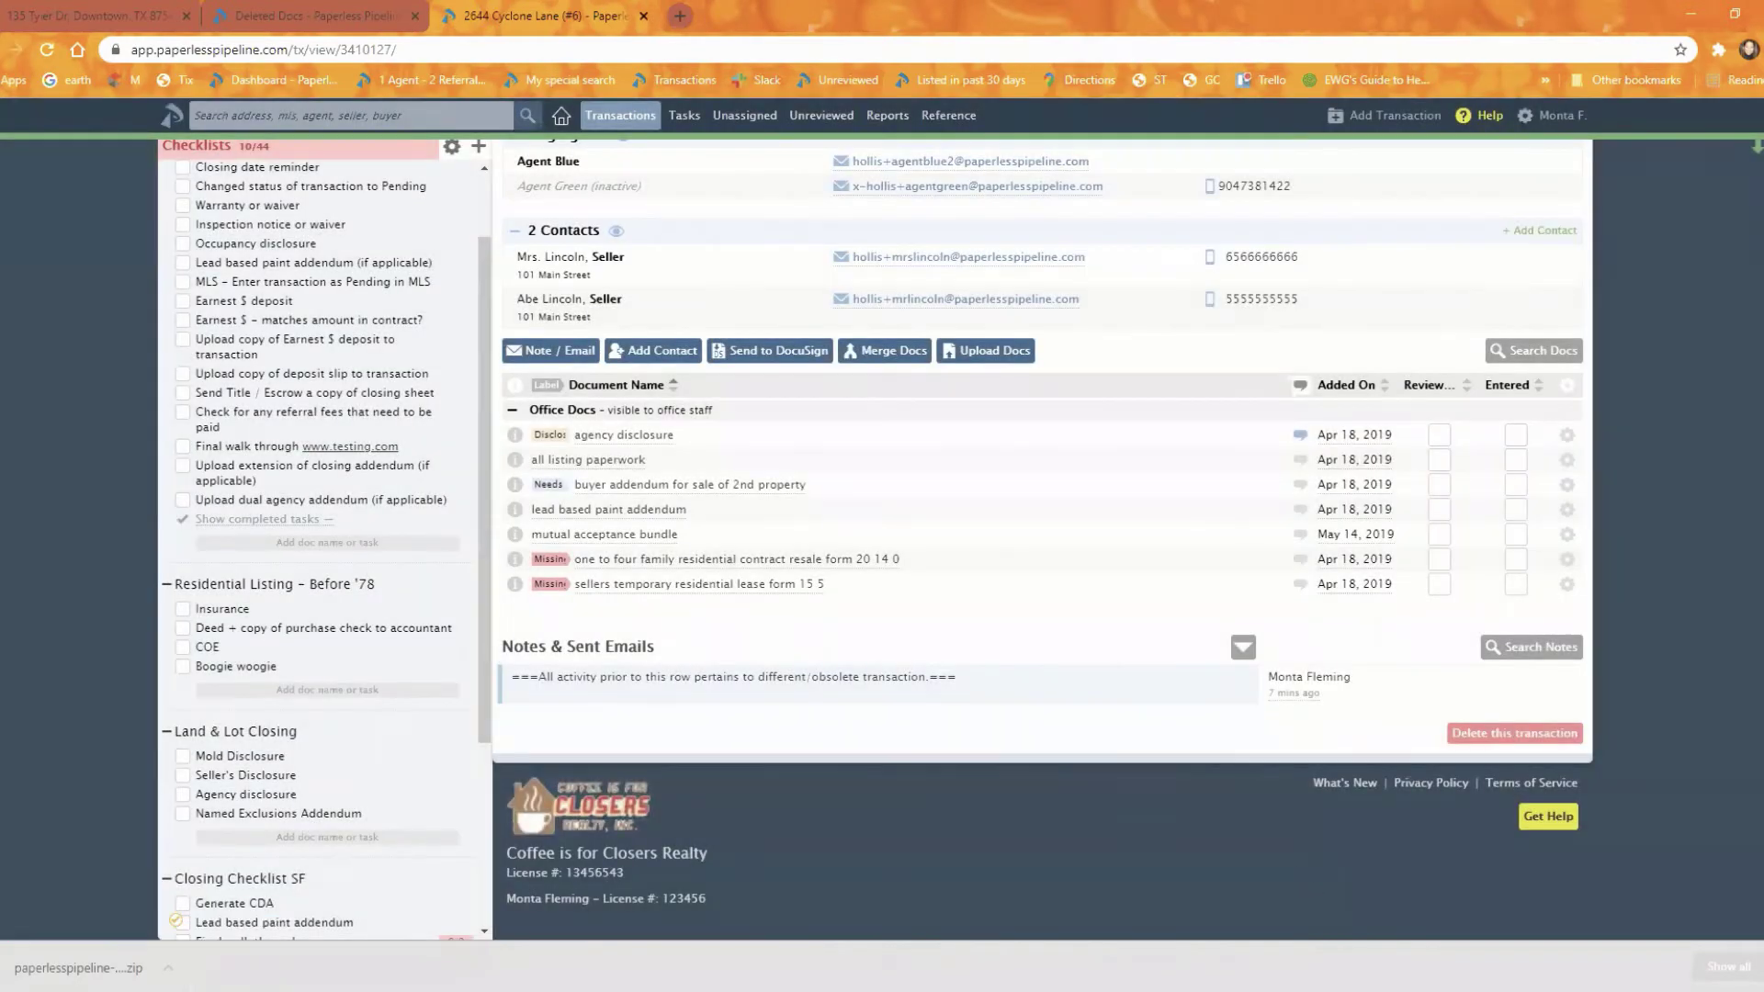
scroll(1688, 698, up, 3)
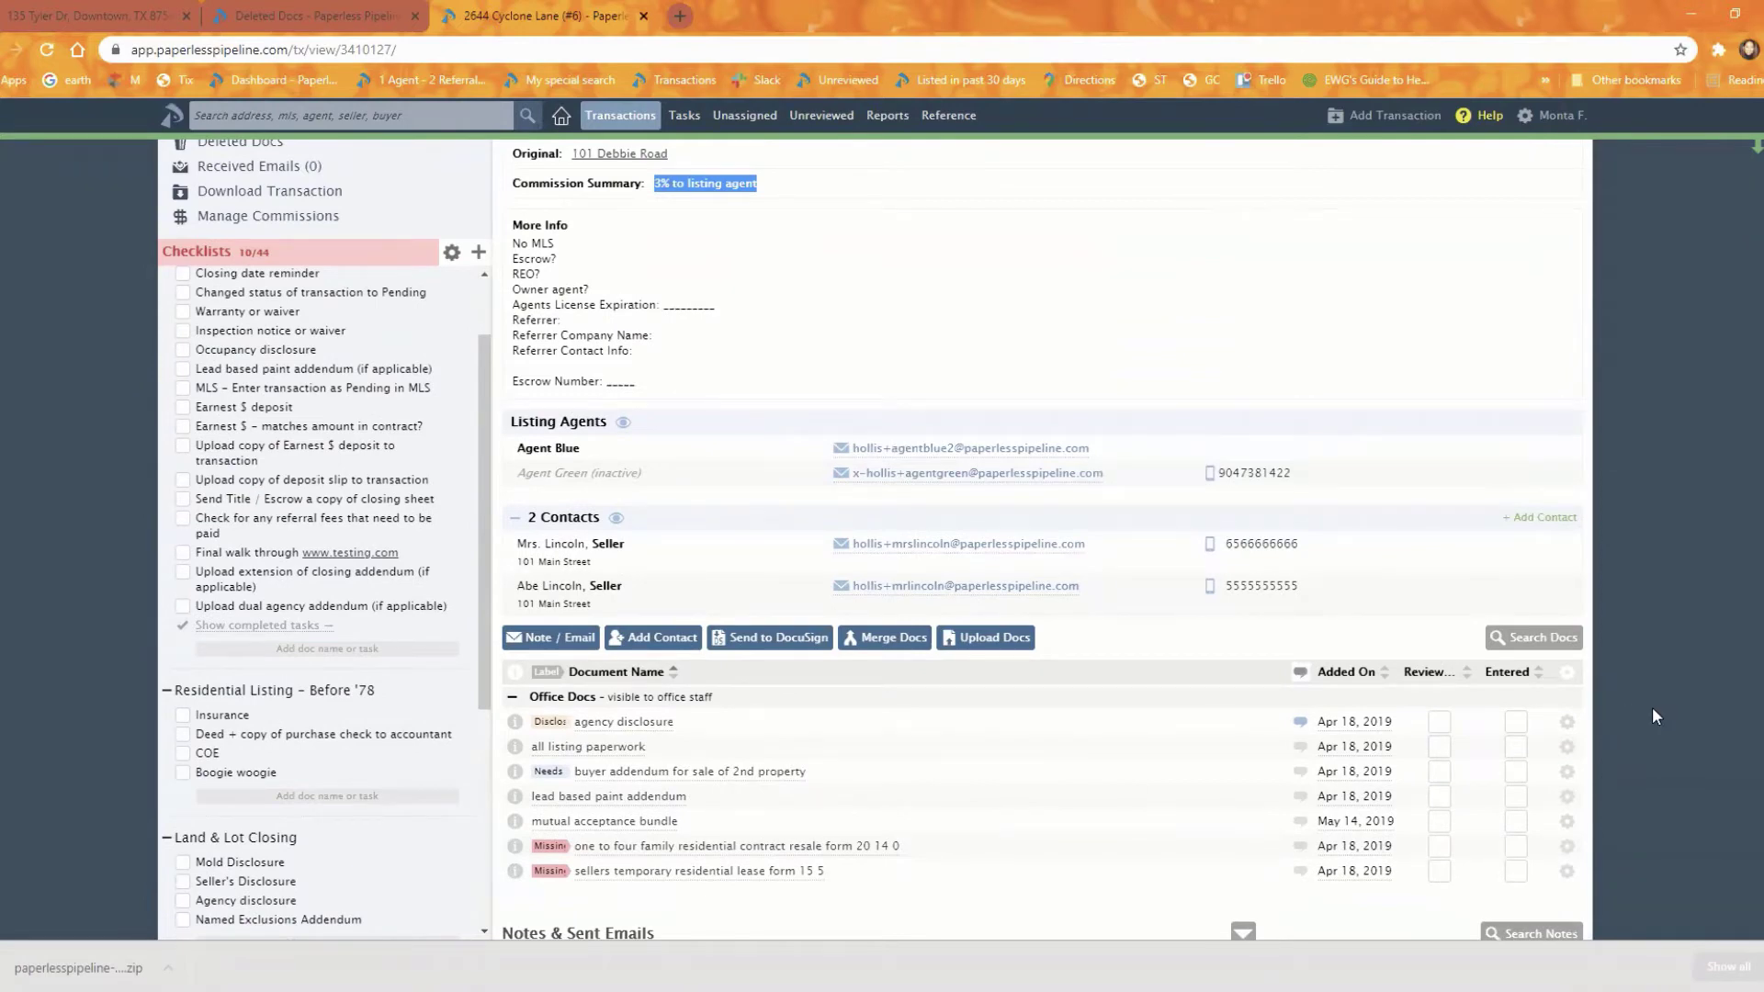
scroll(1648, 713, up, 1)
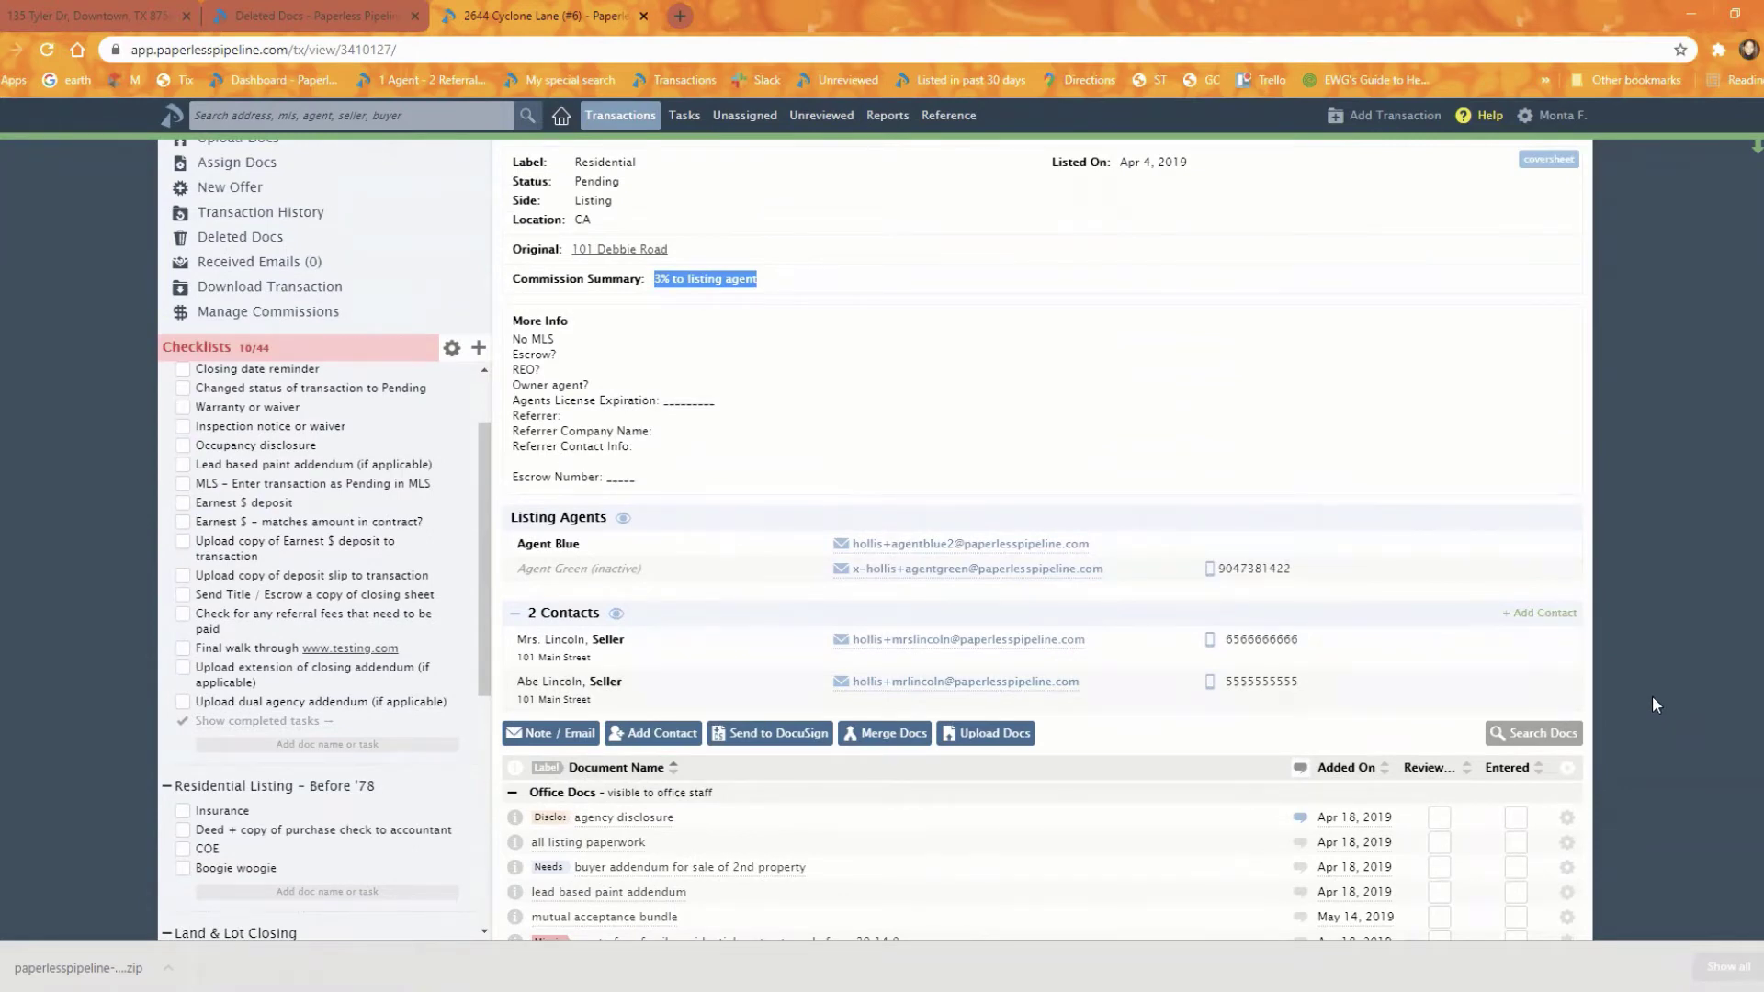
mouse_move(1481, 636)
scroll(1615, 525, up, 1)
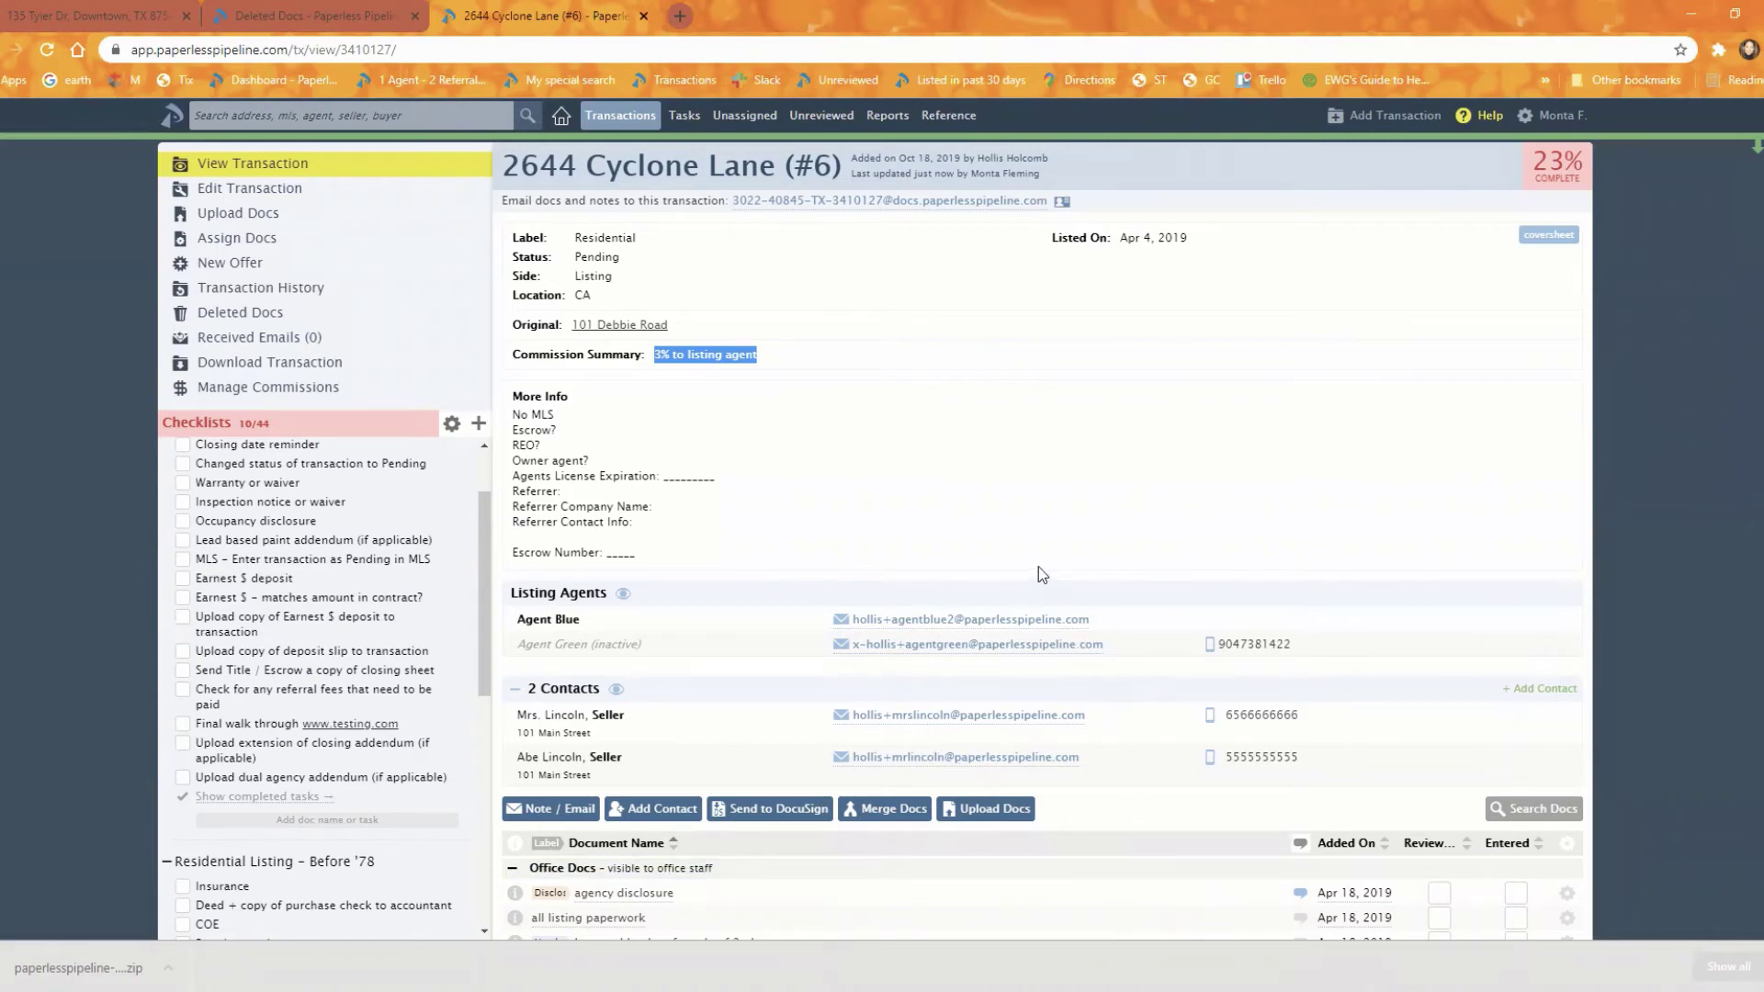
click(77, 14)
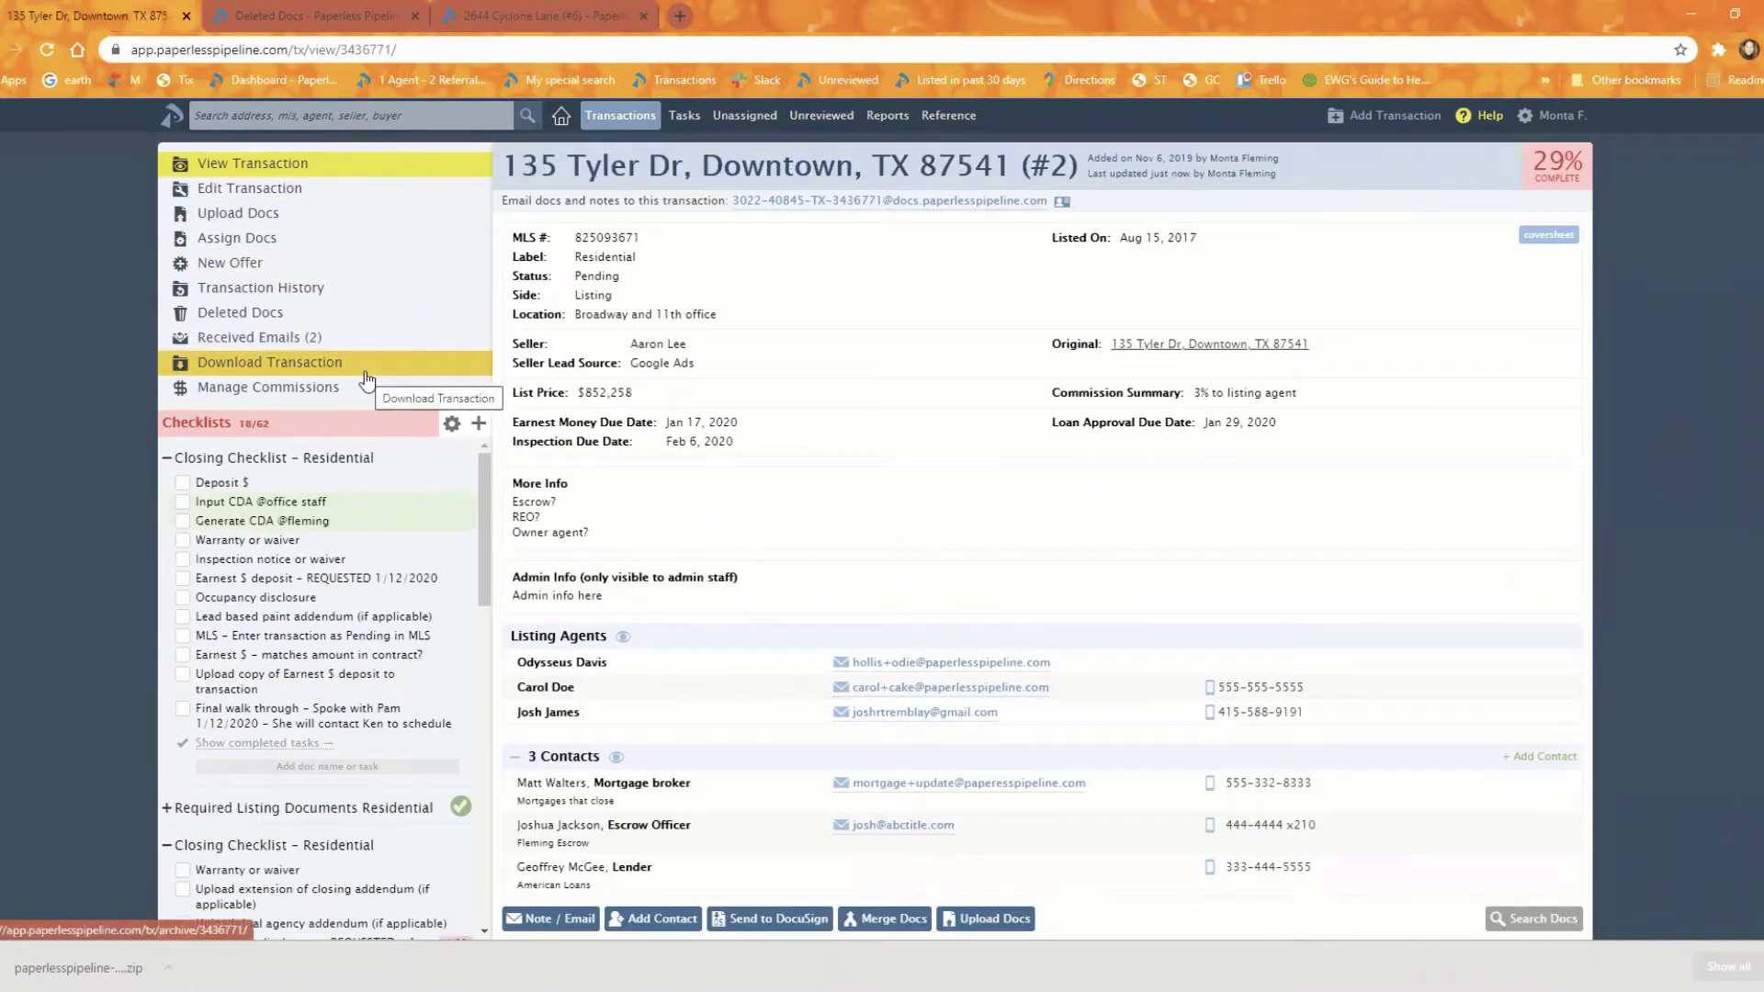
click(264, 191)
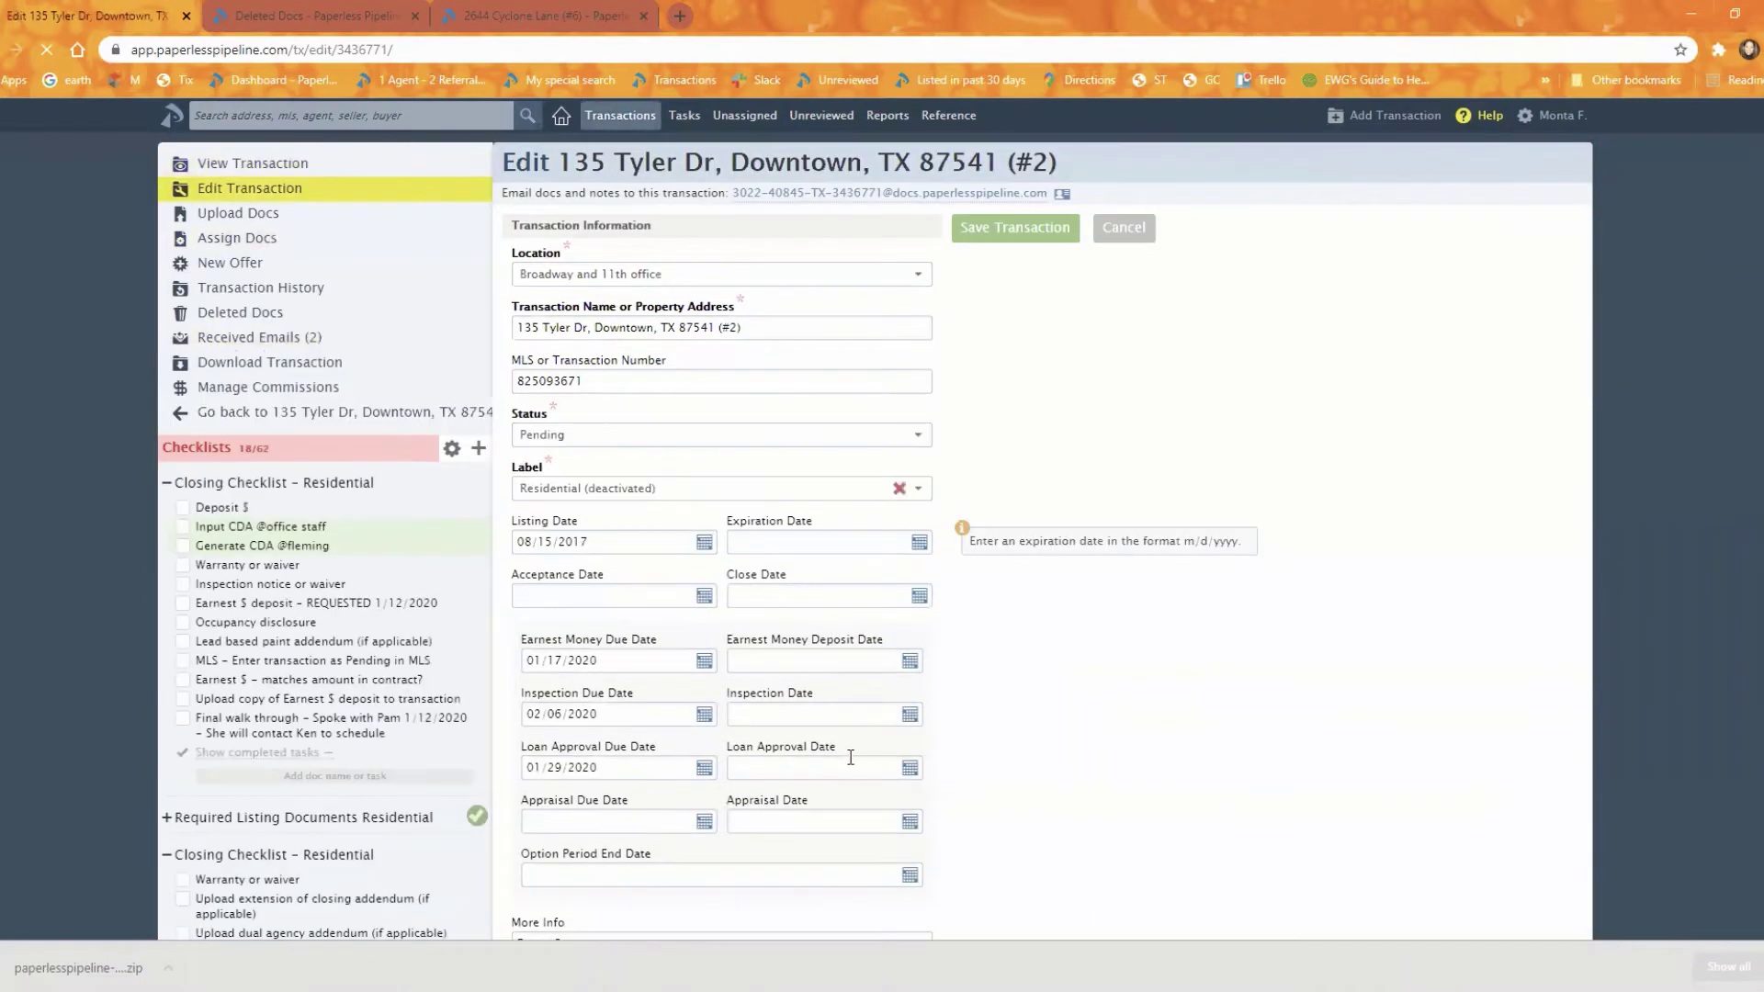
scroll(849, 763, down, 7)
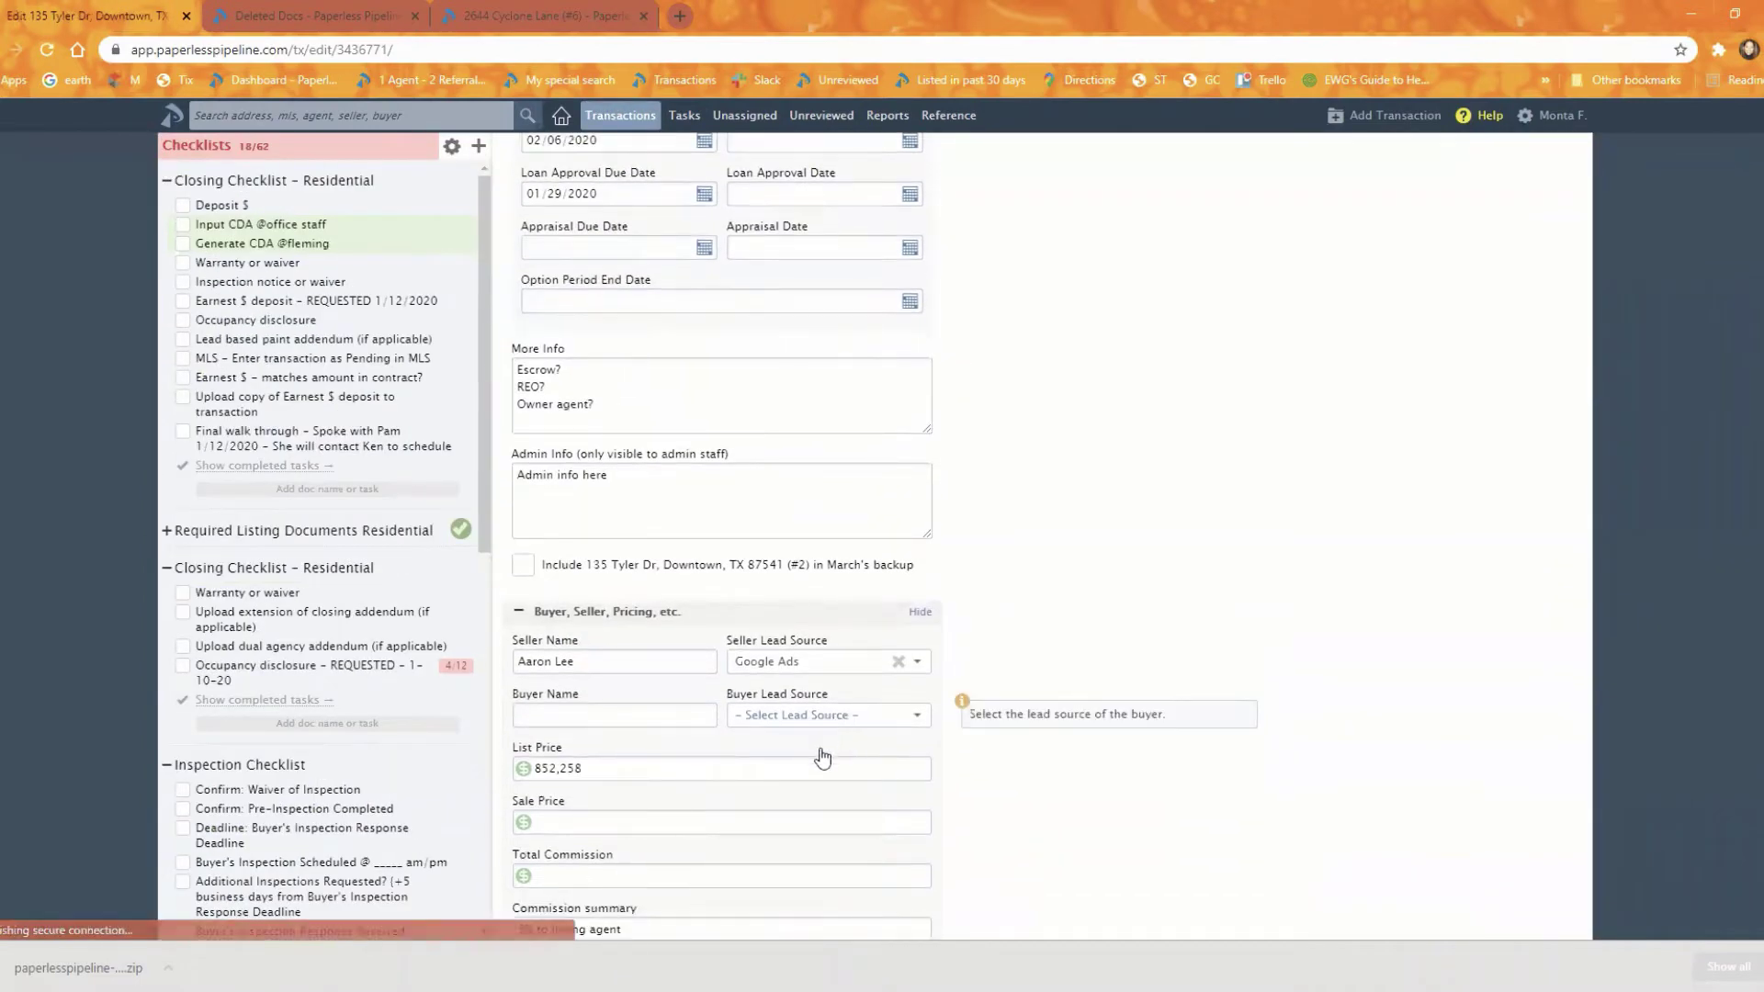
scroll(826, 749, down, 4)
click(676, 540)
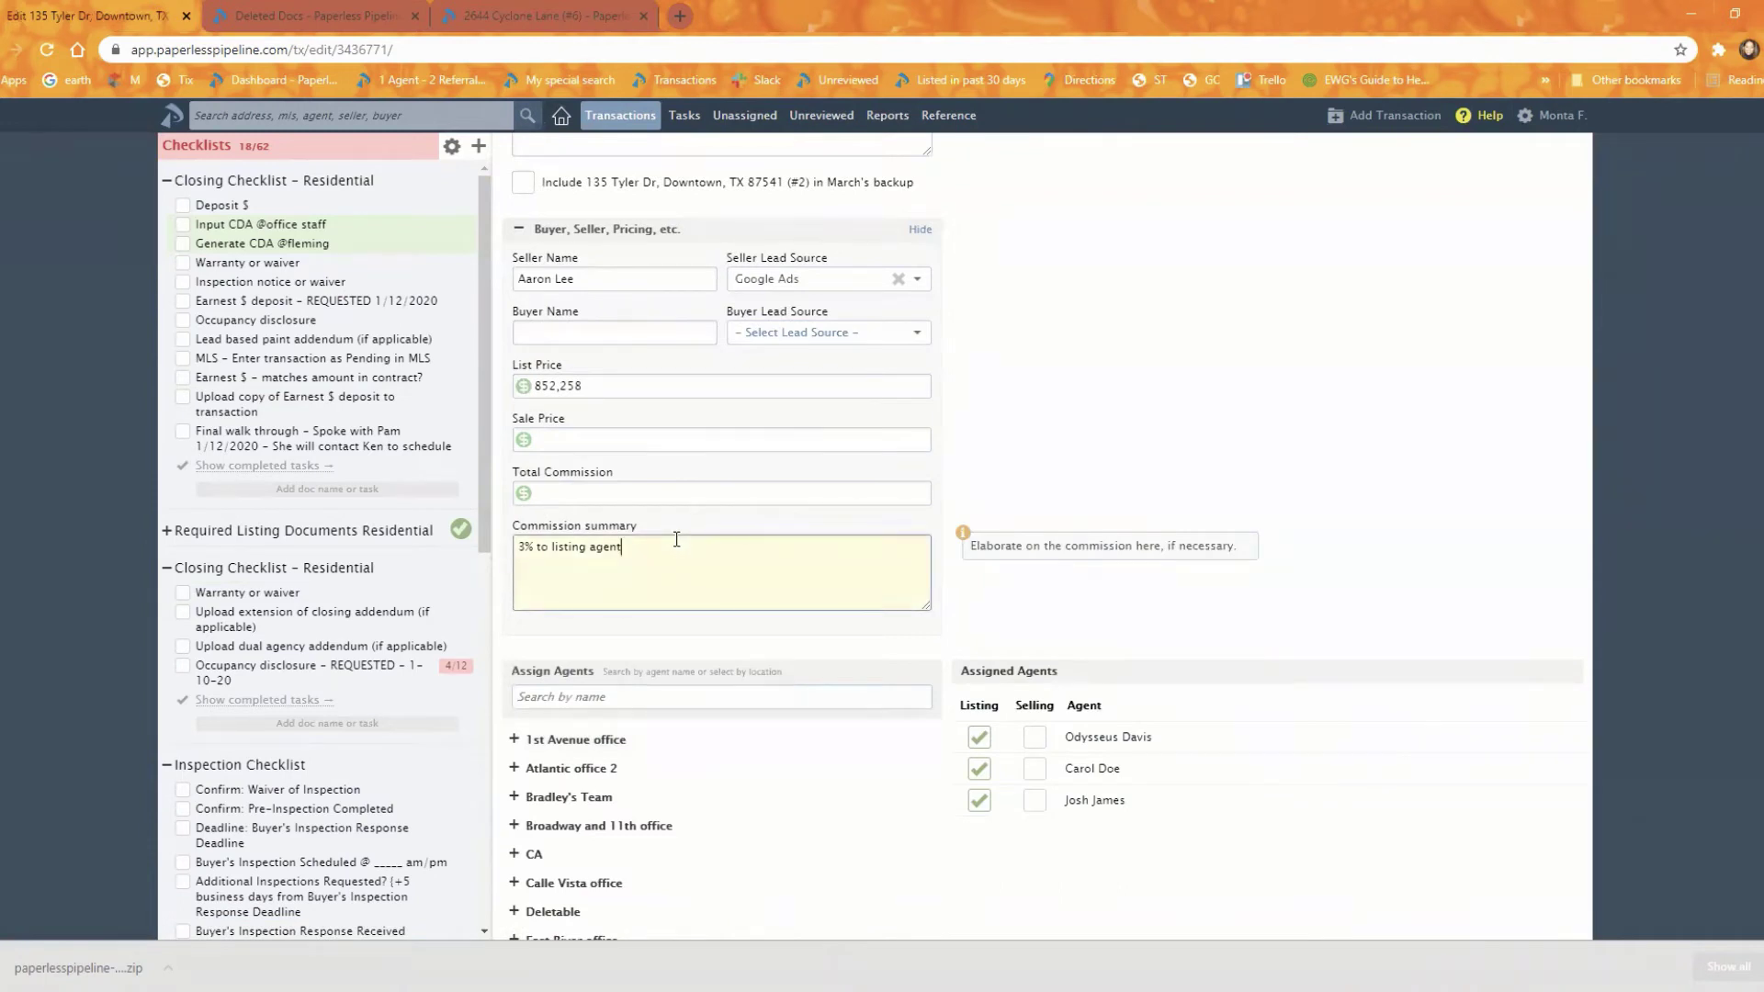
drag(525, 548, 516, 549)
text(2.5%)
scroll(896, 639, down, 4)
scroll(889, 698, down, 7)
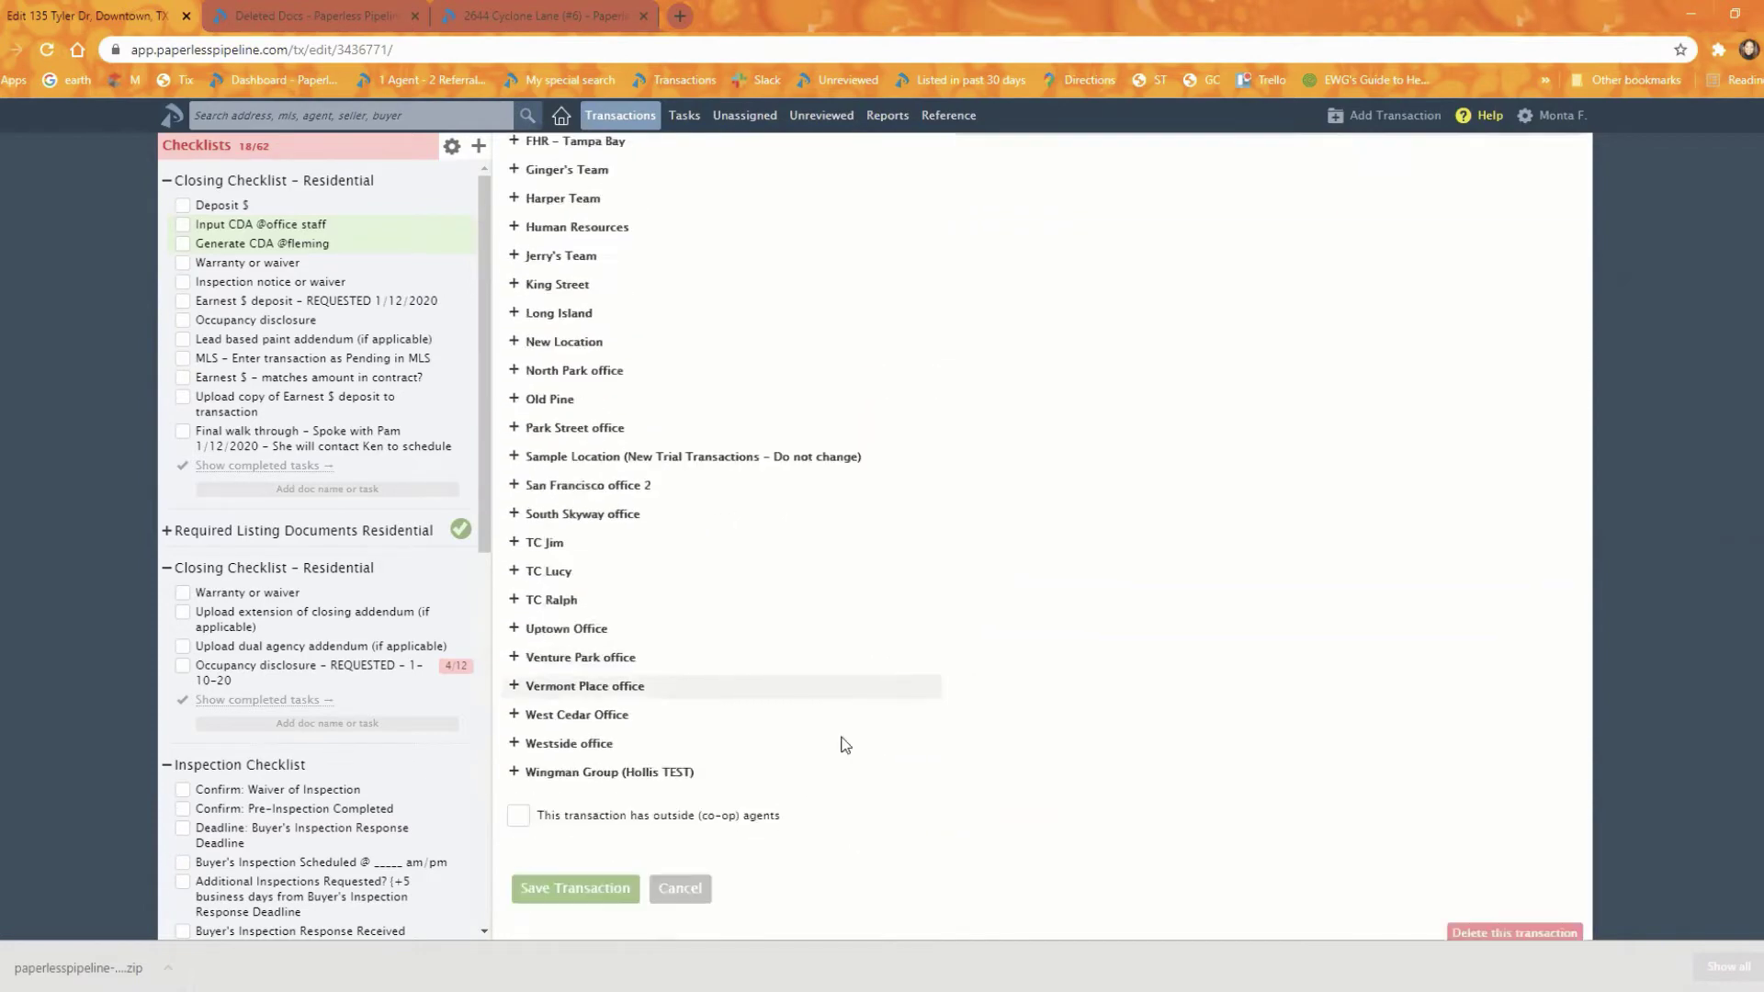
click(575, 689)
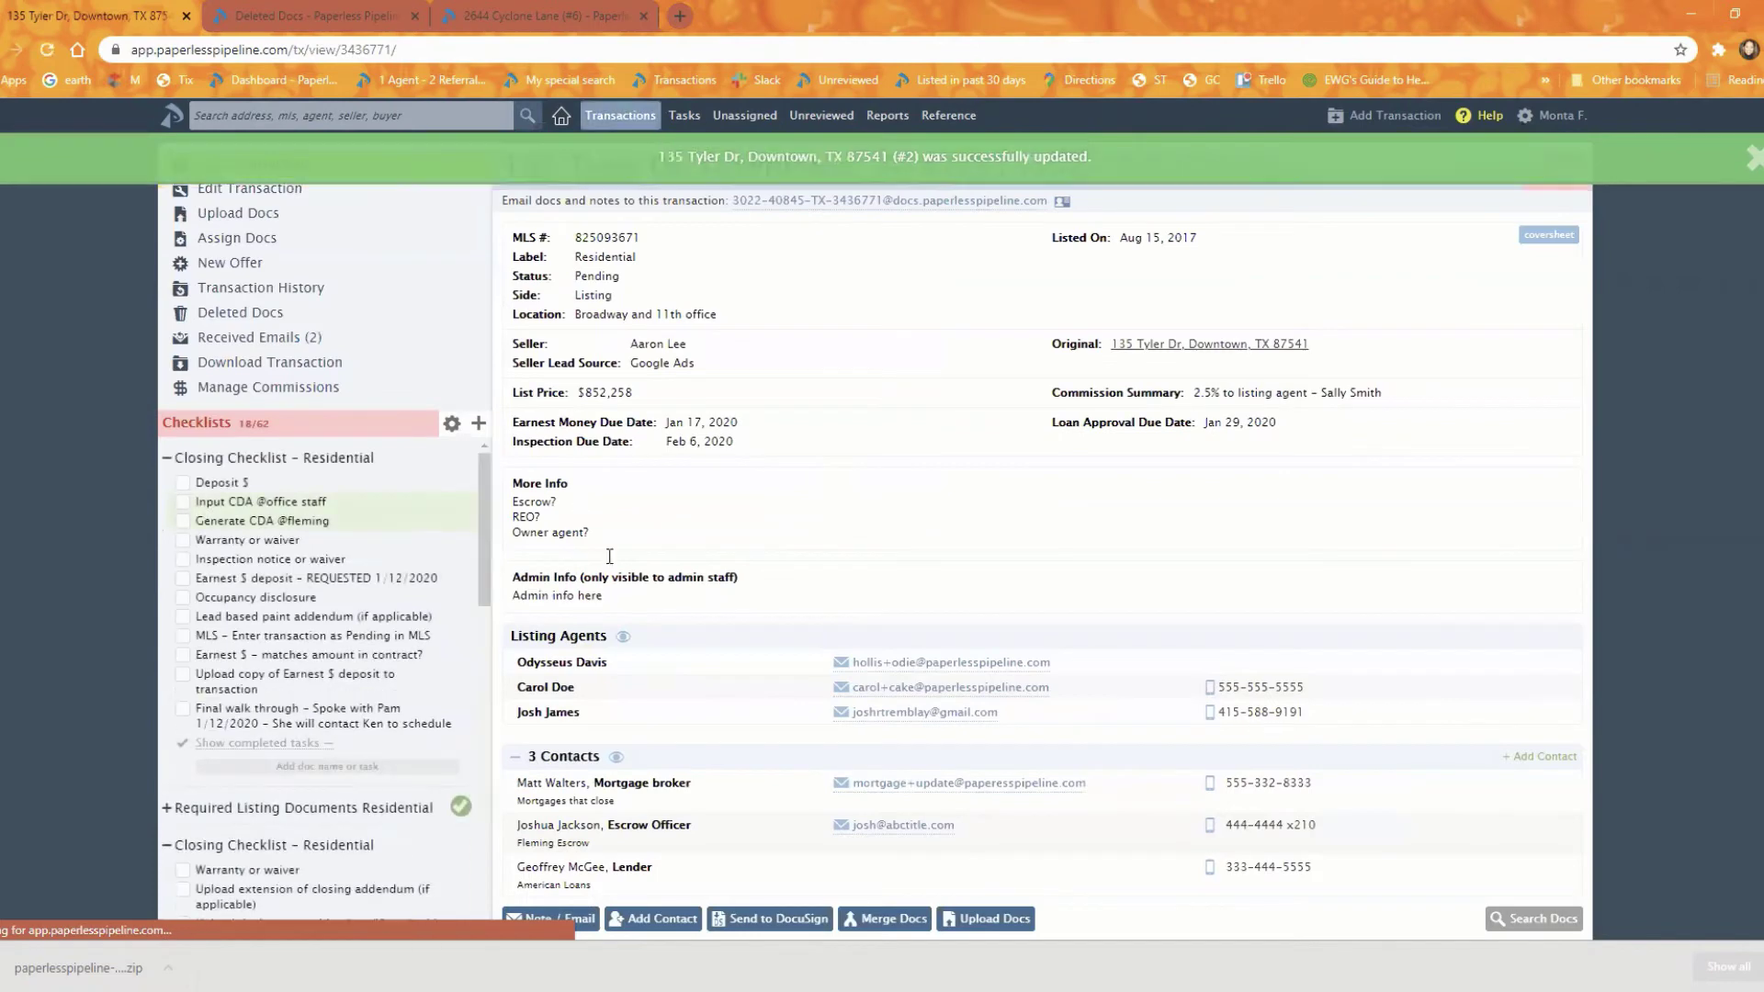
scroll(790, 625, down, 2)
scroll(811, 632, up, 2)
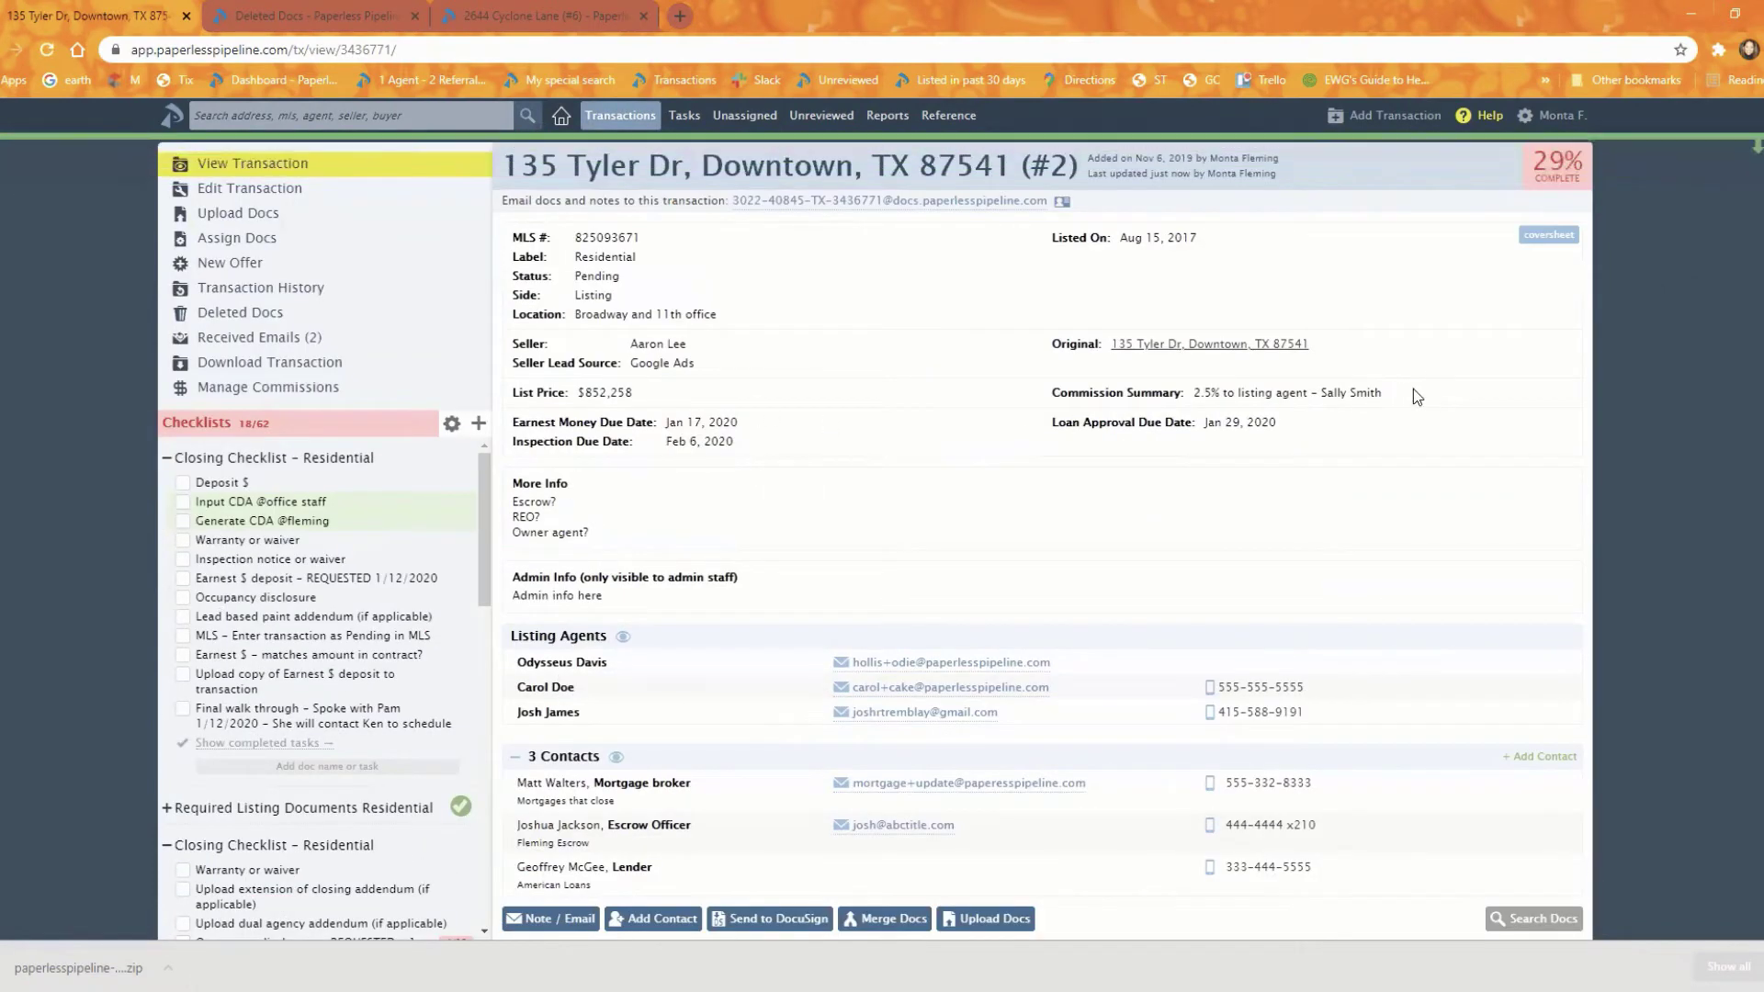
drag(1413, 391, 1190, 395)
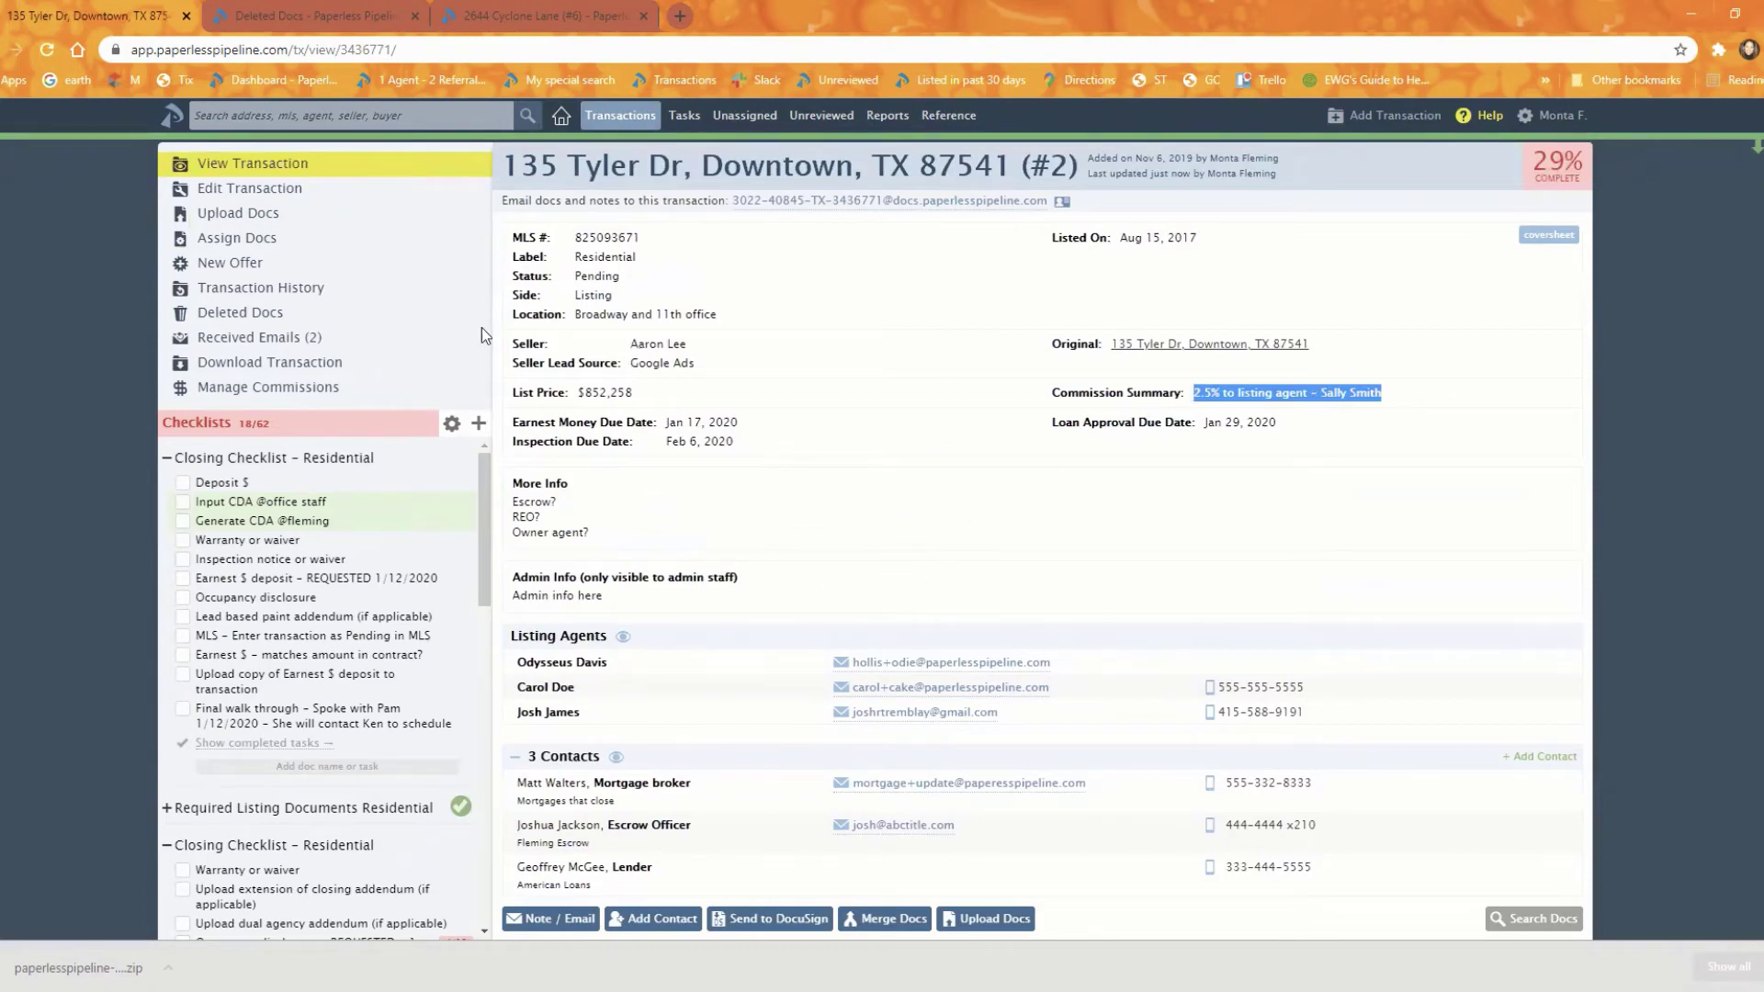
Step: Open Transaction History and highlight the old 3% and new 2.5% commission values
click(294, 292)
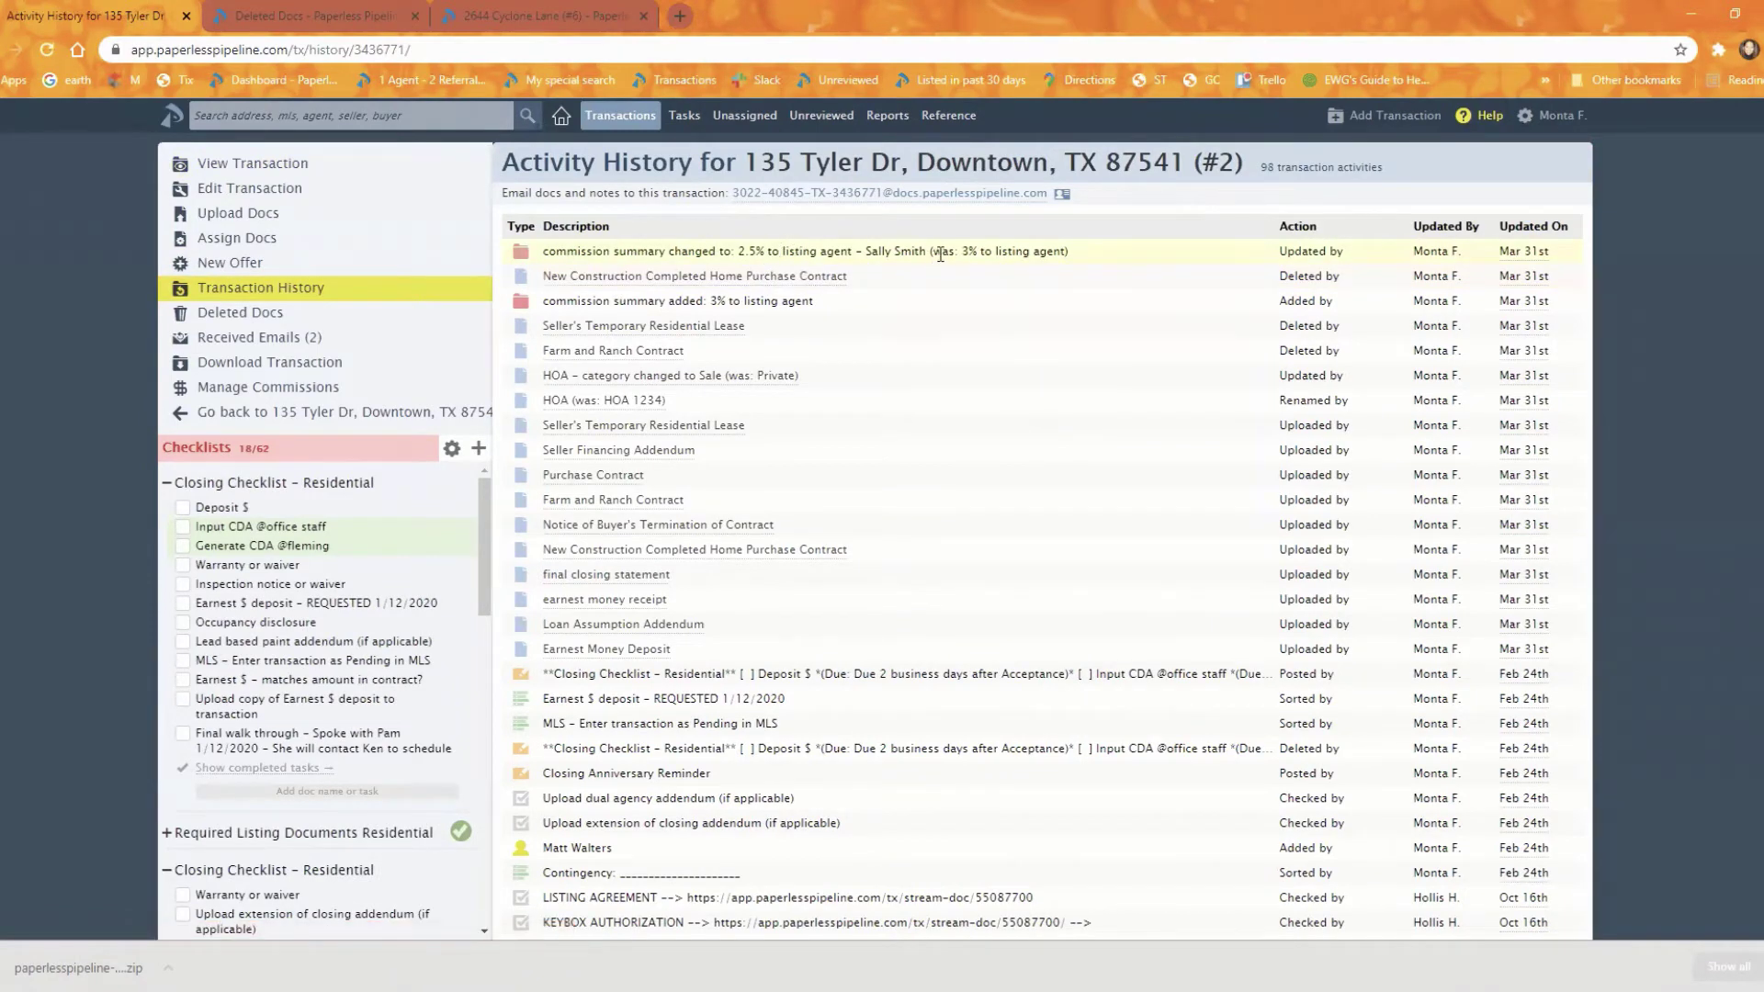
drag(934, 255, 1060, 254)
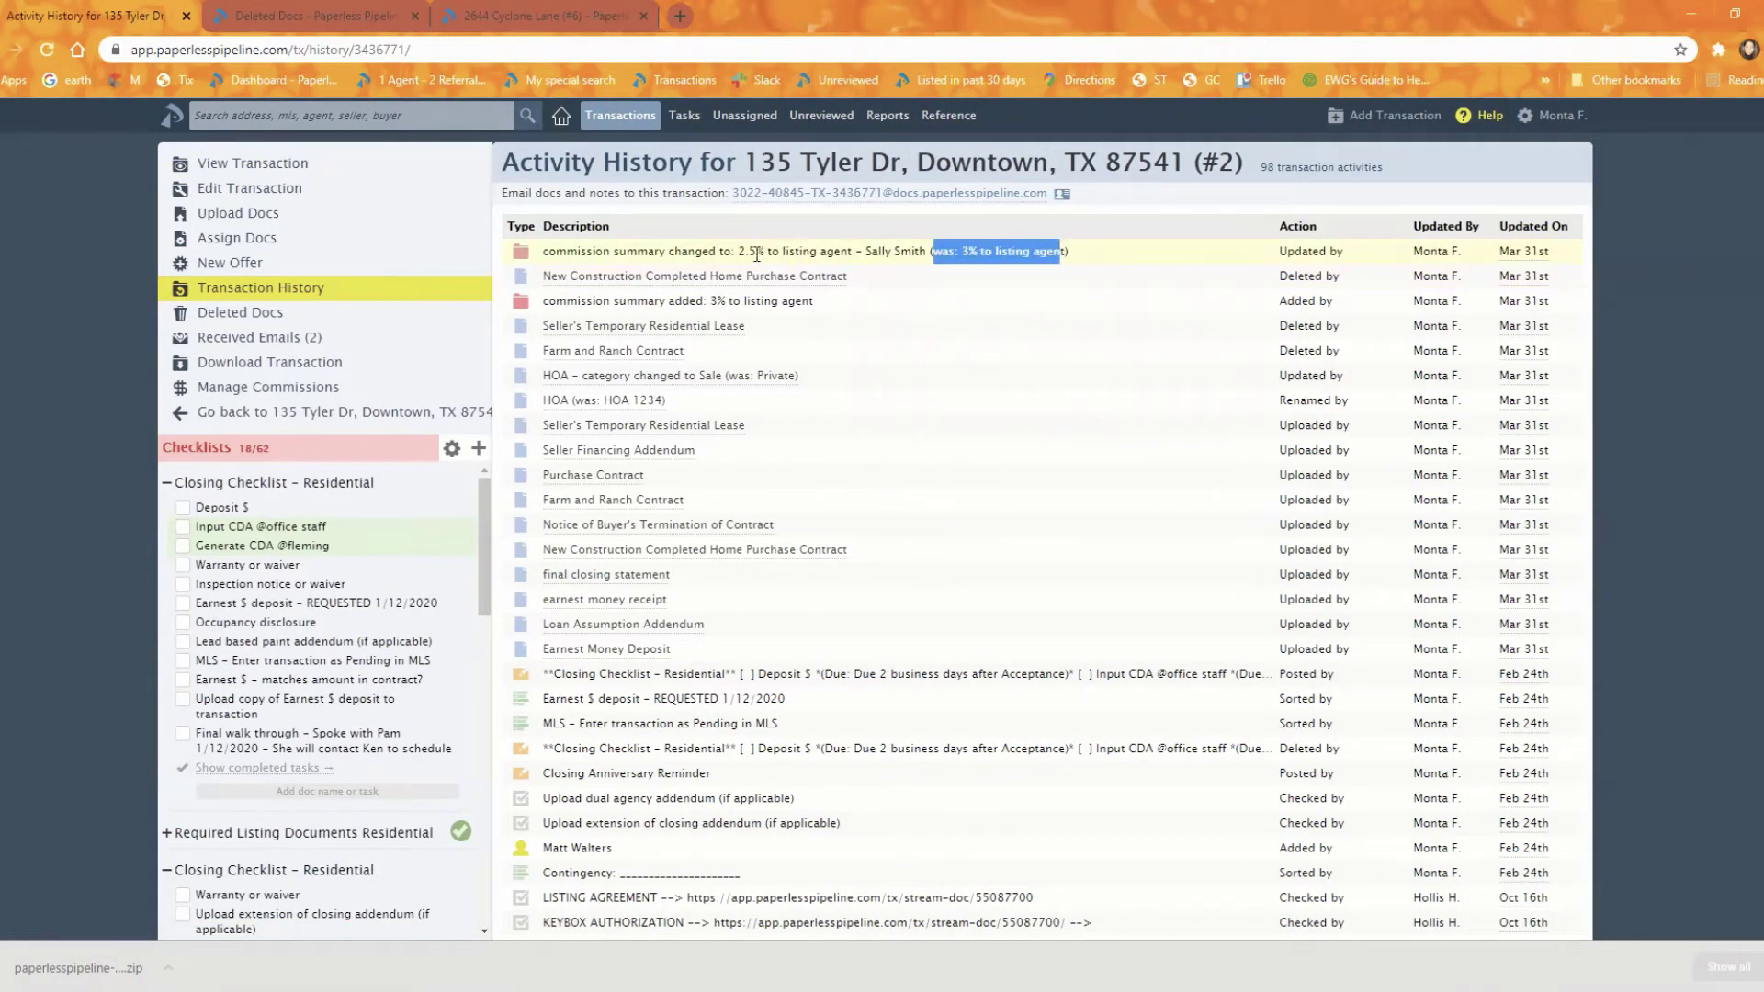
drag(737, 251, 918, 258)
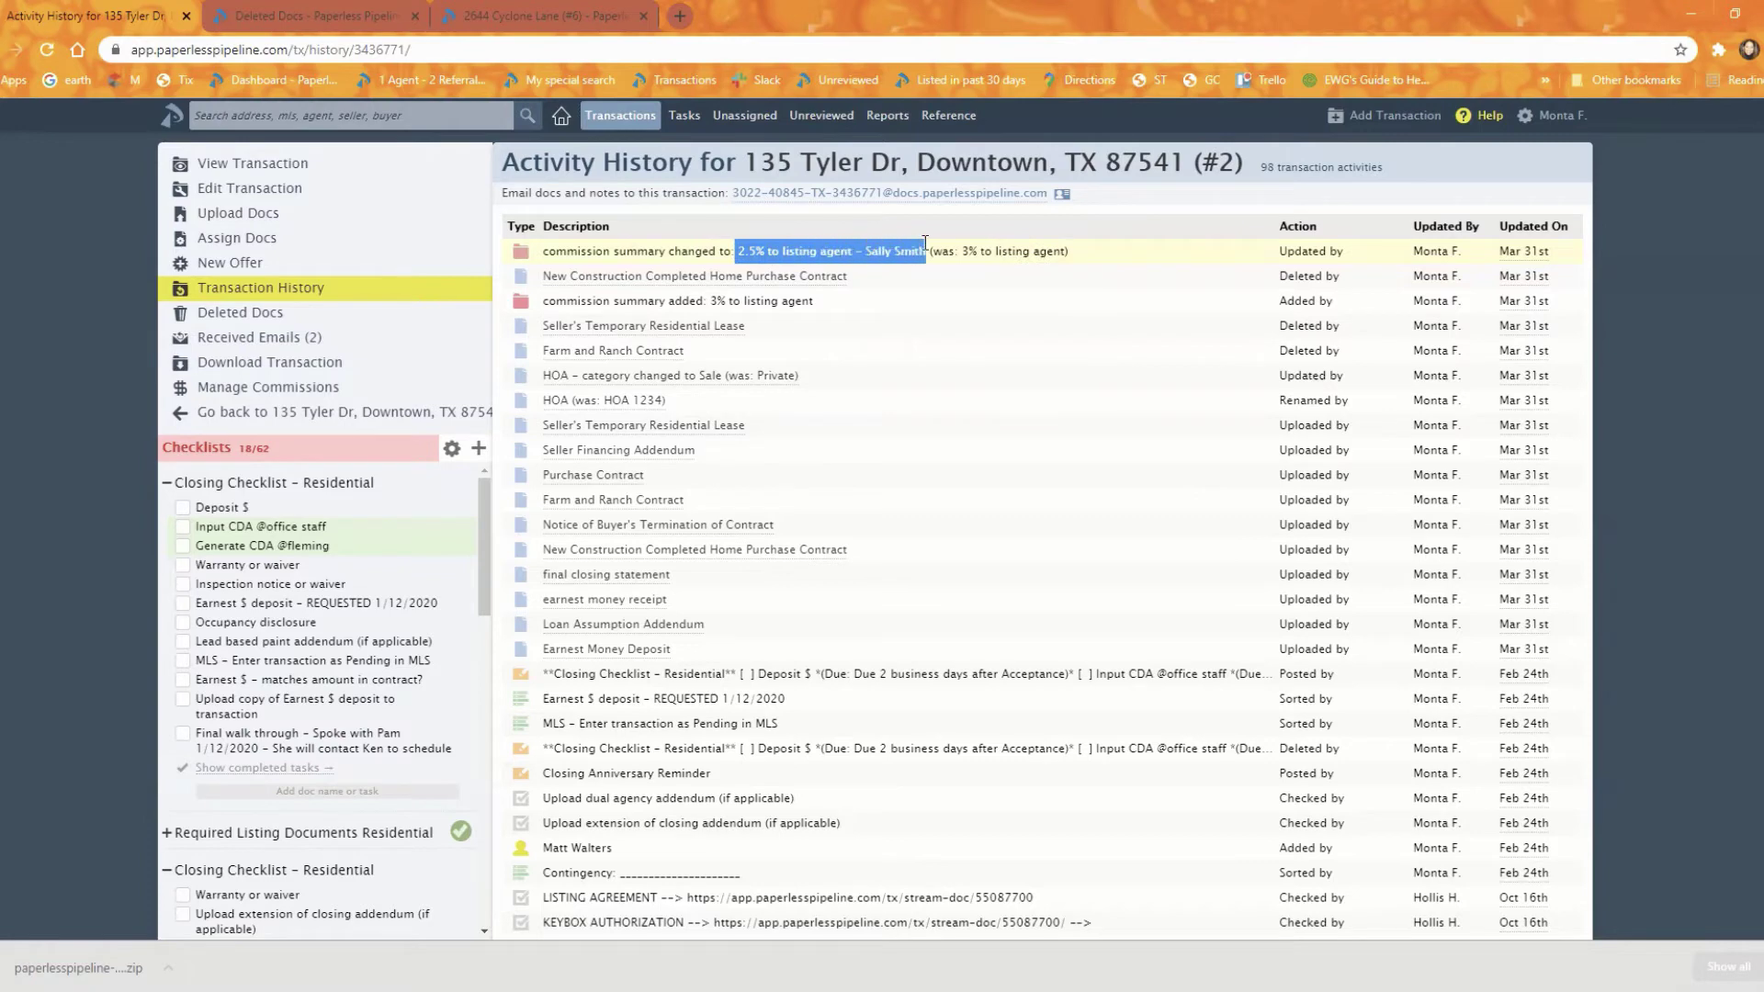
click(916, 299)
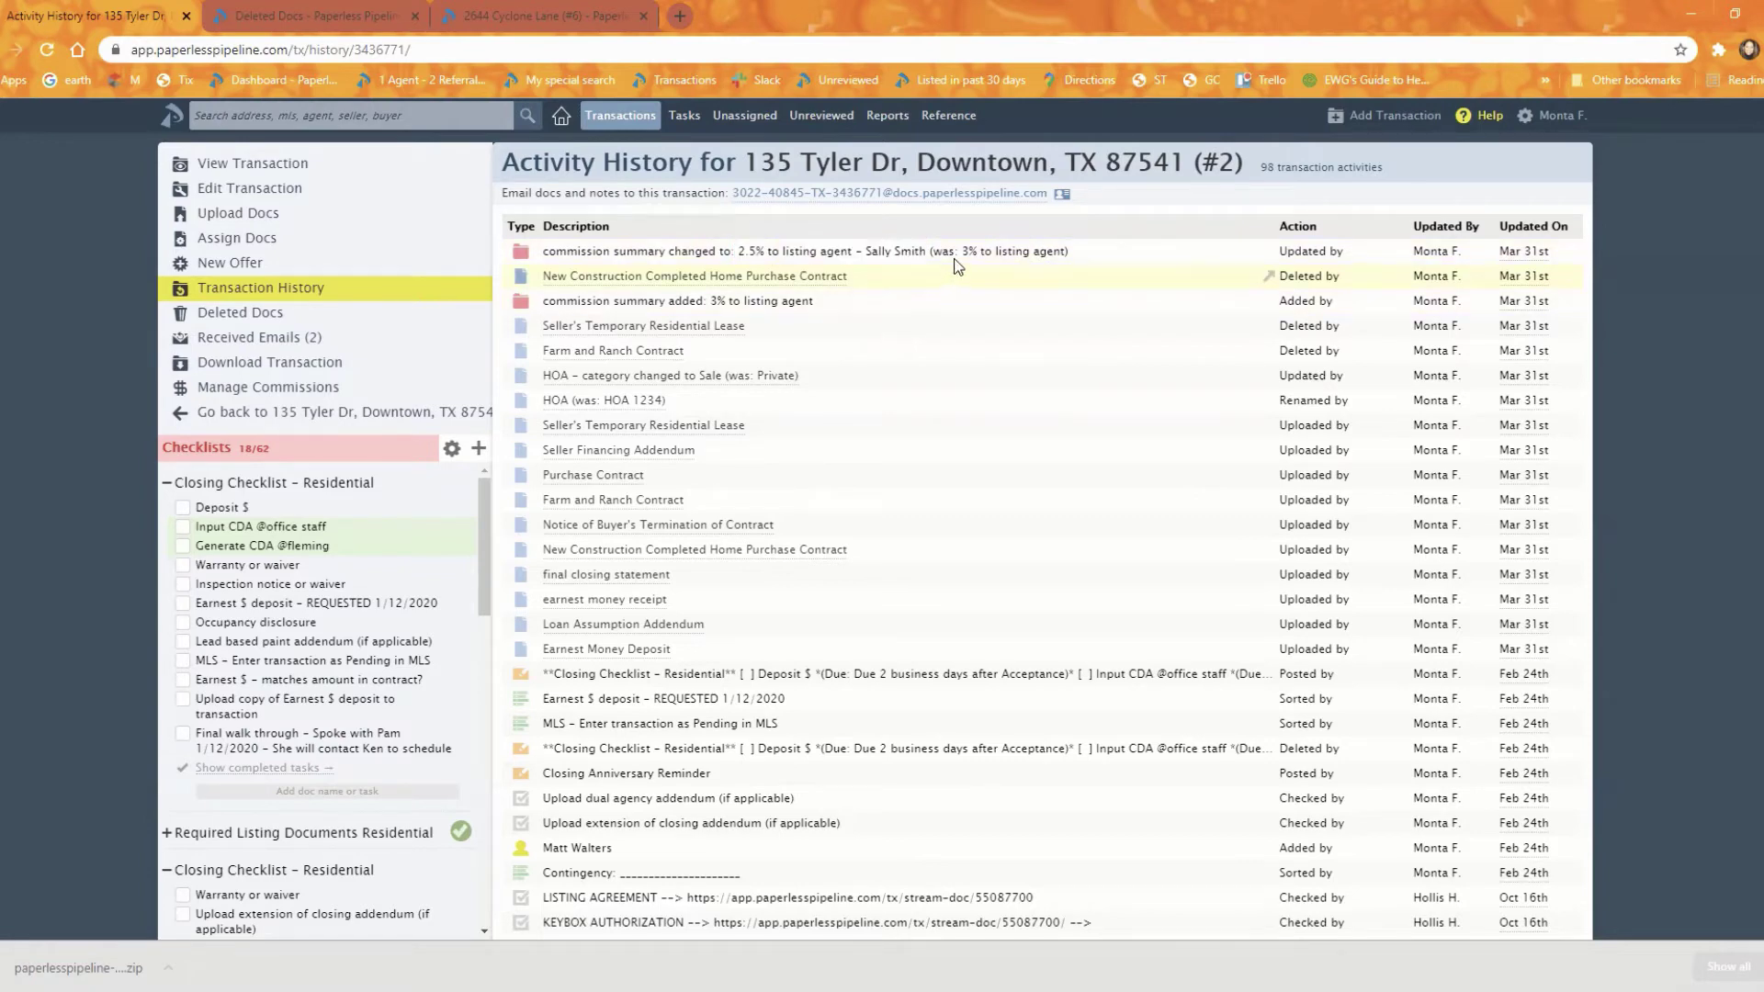
drag(965, 250, 1084, 247)
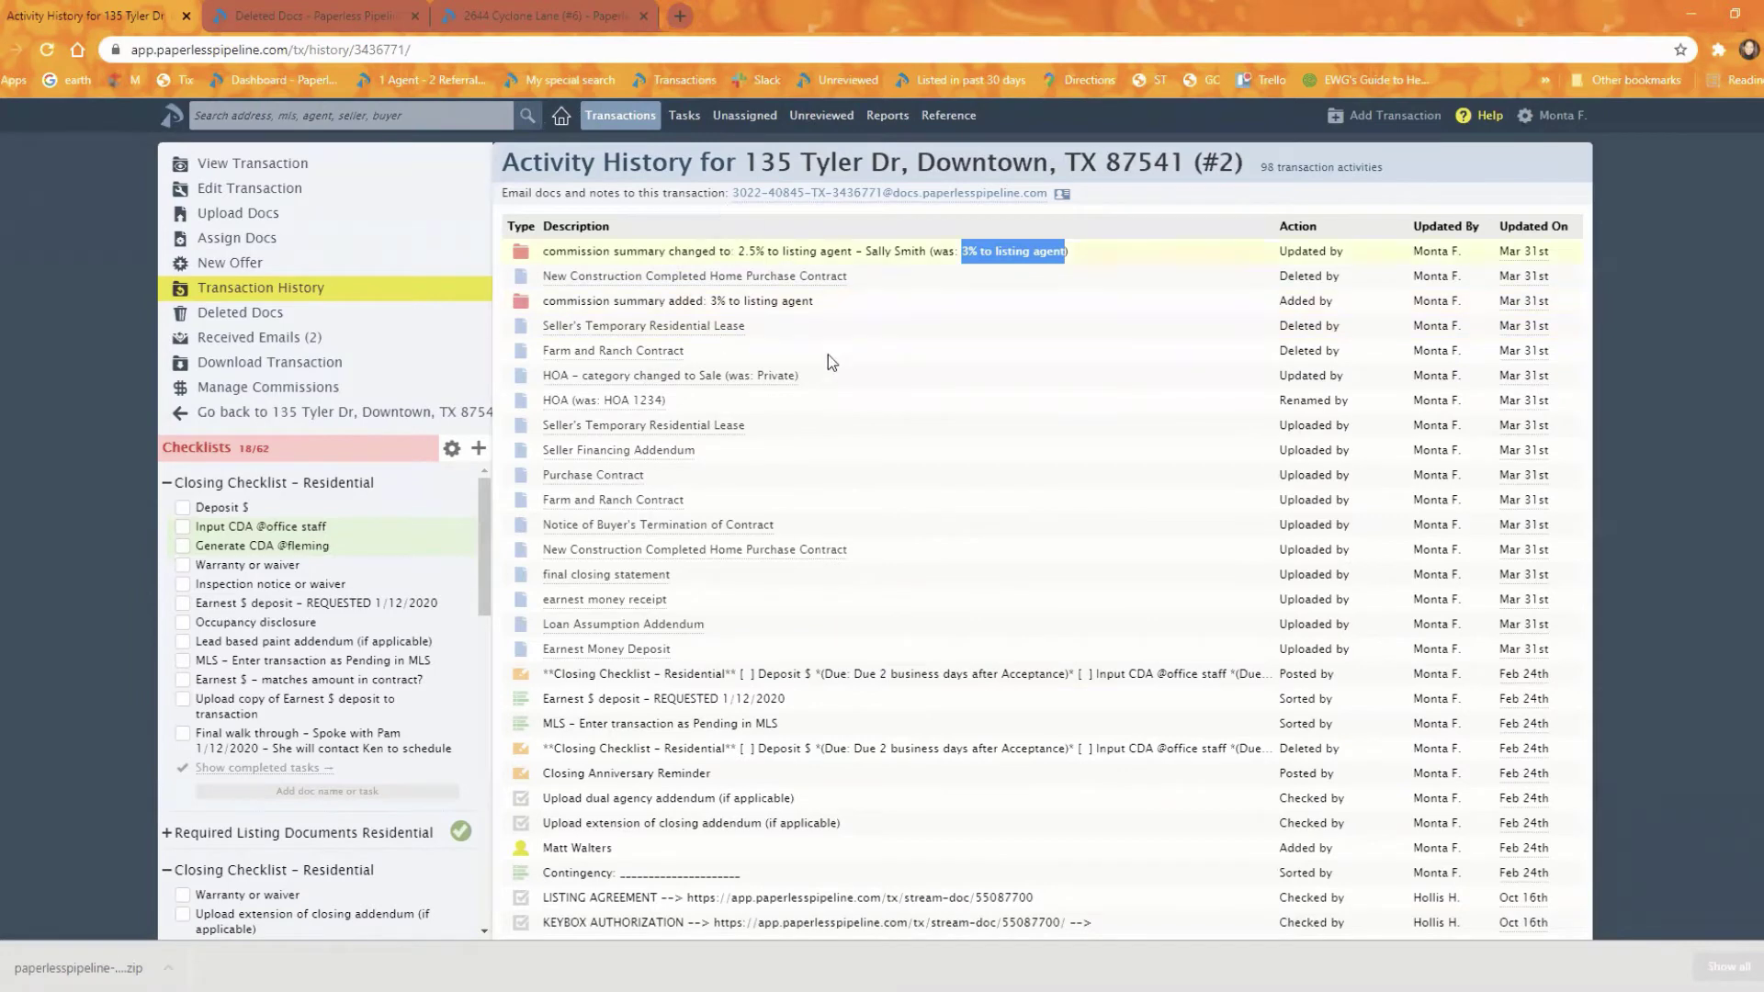
click(368, 415)
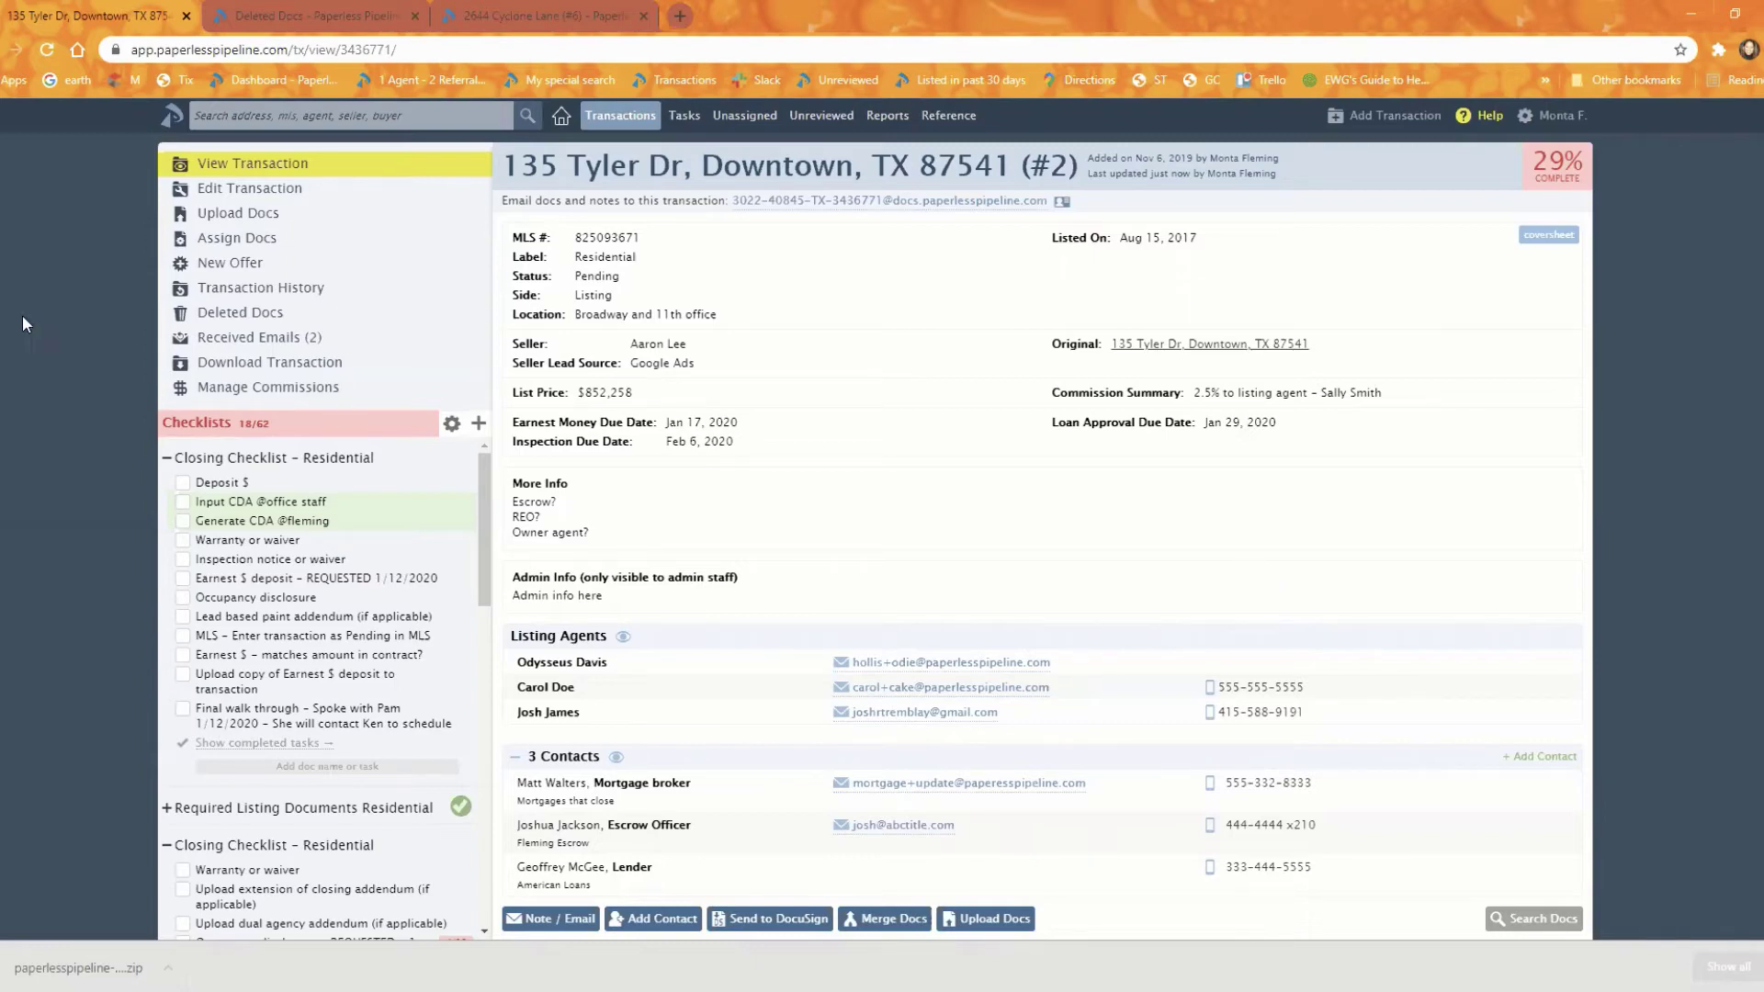
Step: Reopen Transaction History and scroll through the 98 logged activities back to September
click(202, 296)
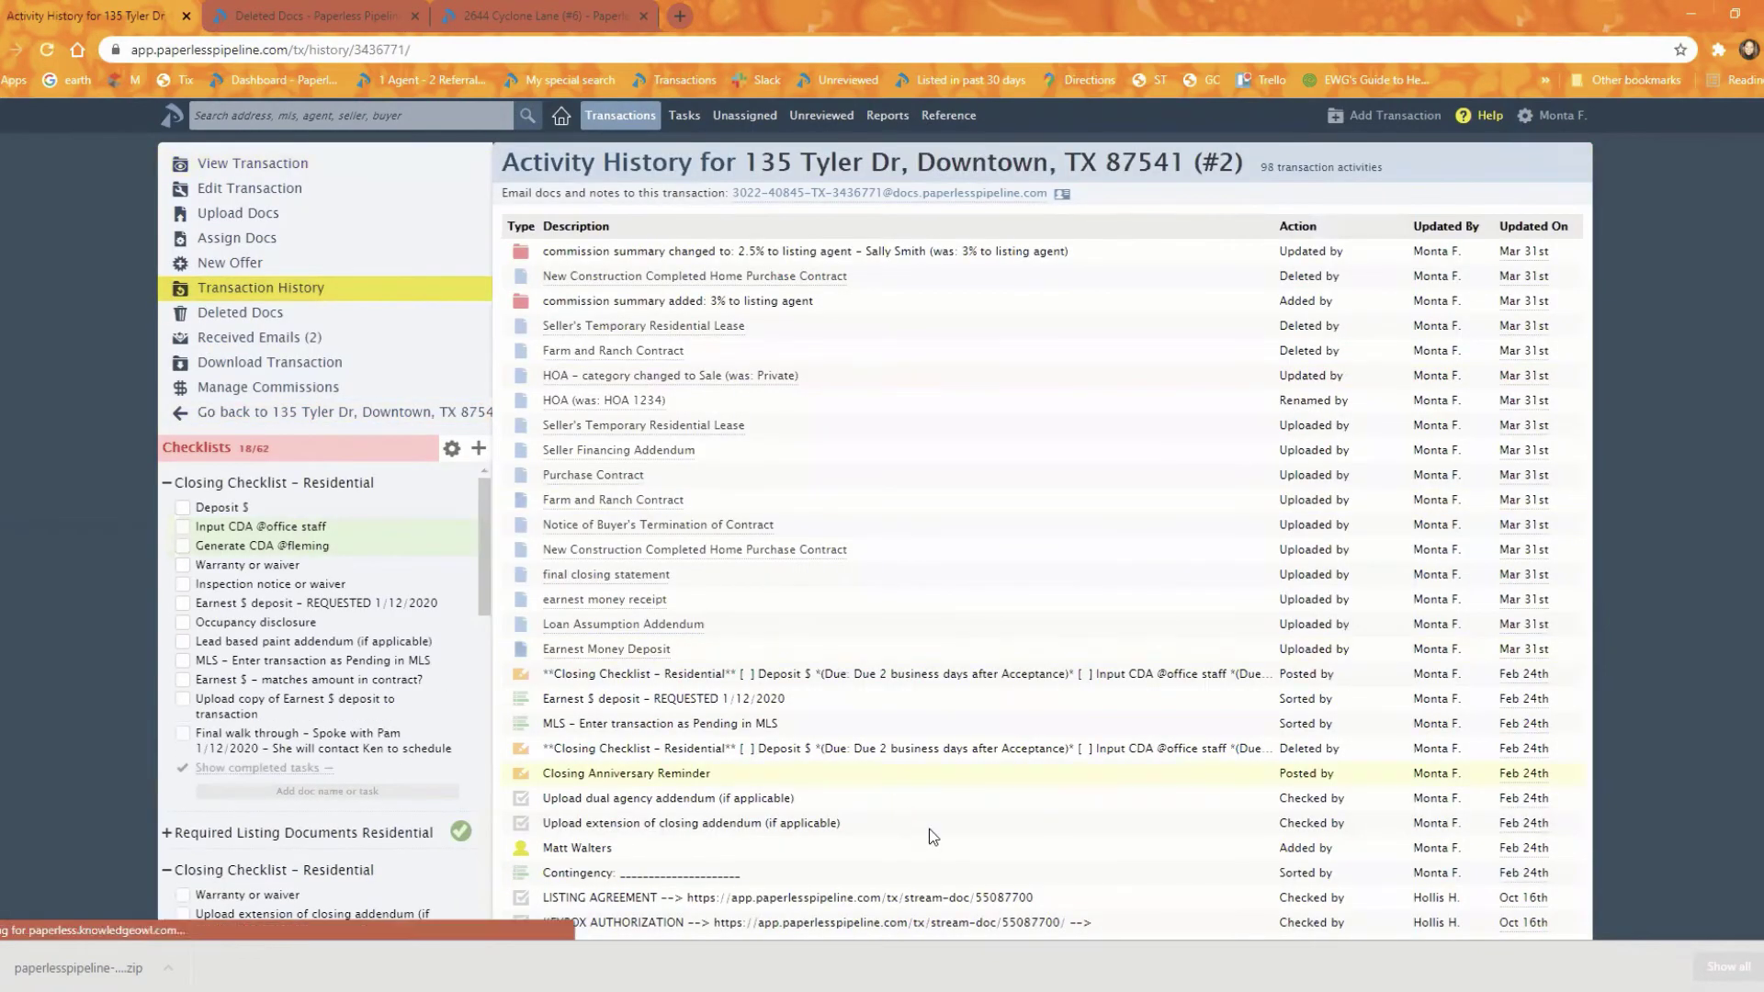
scroll(843, 584, down, 1)
scroll(843, 584, down, 4)
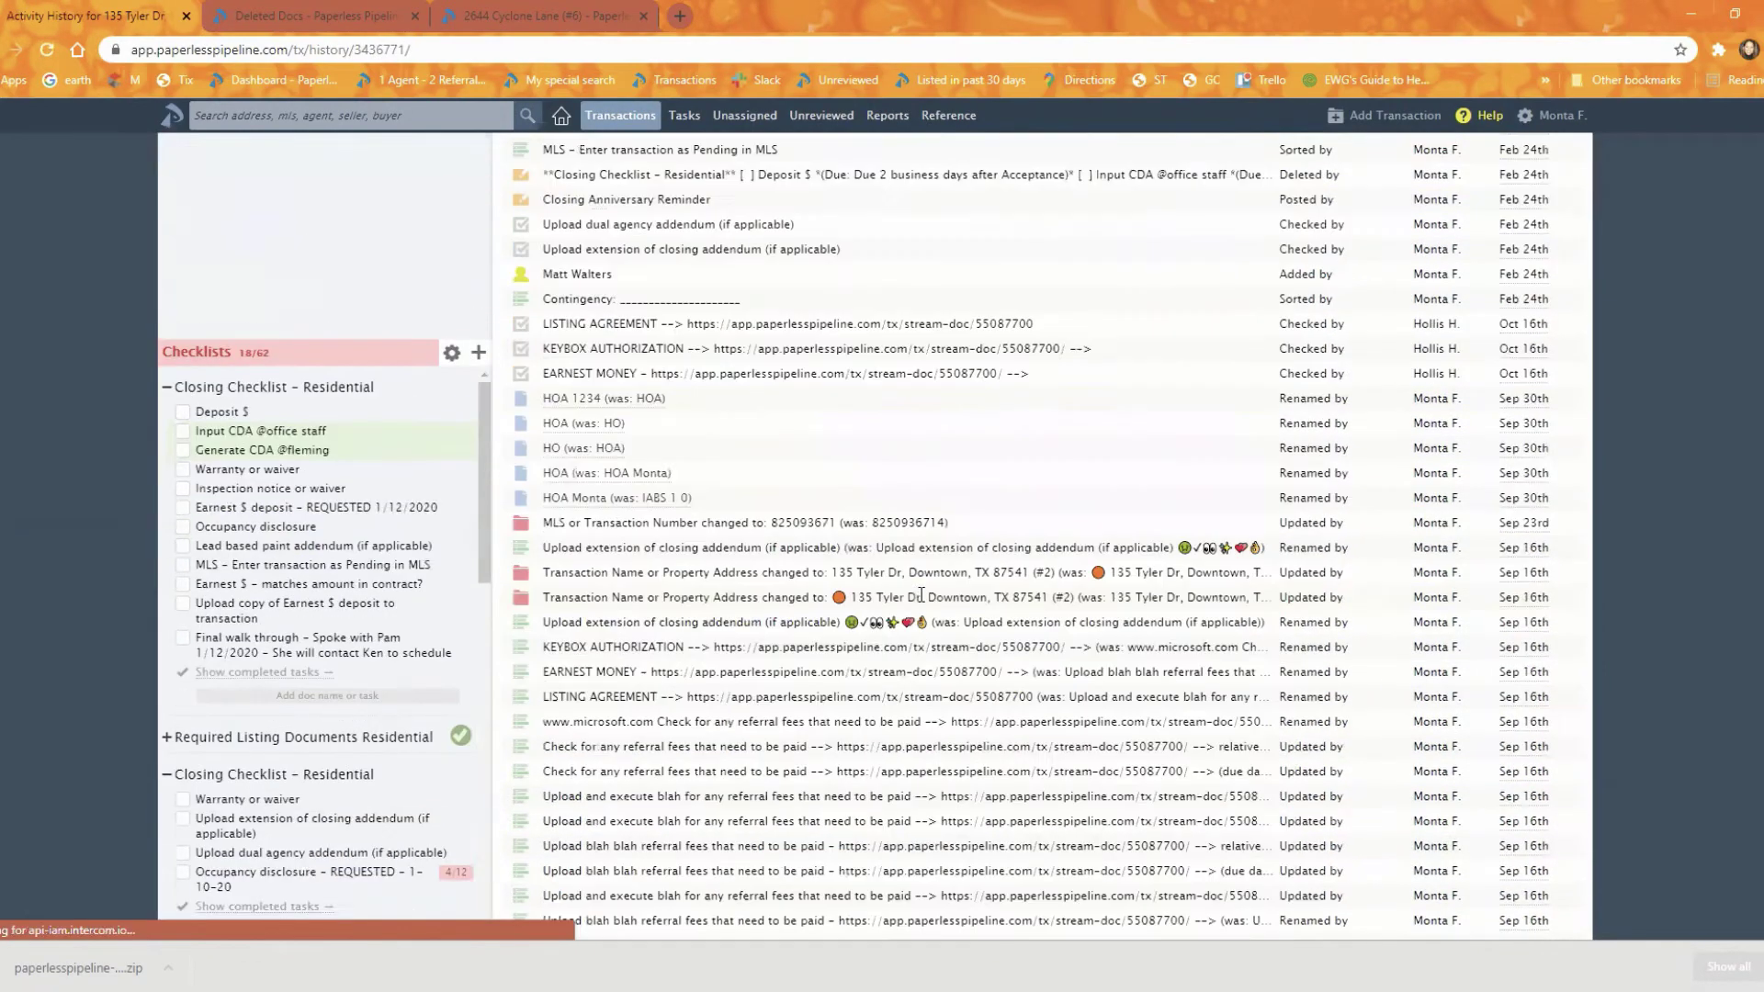
scroll(923, 528, up, 5)
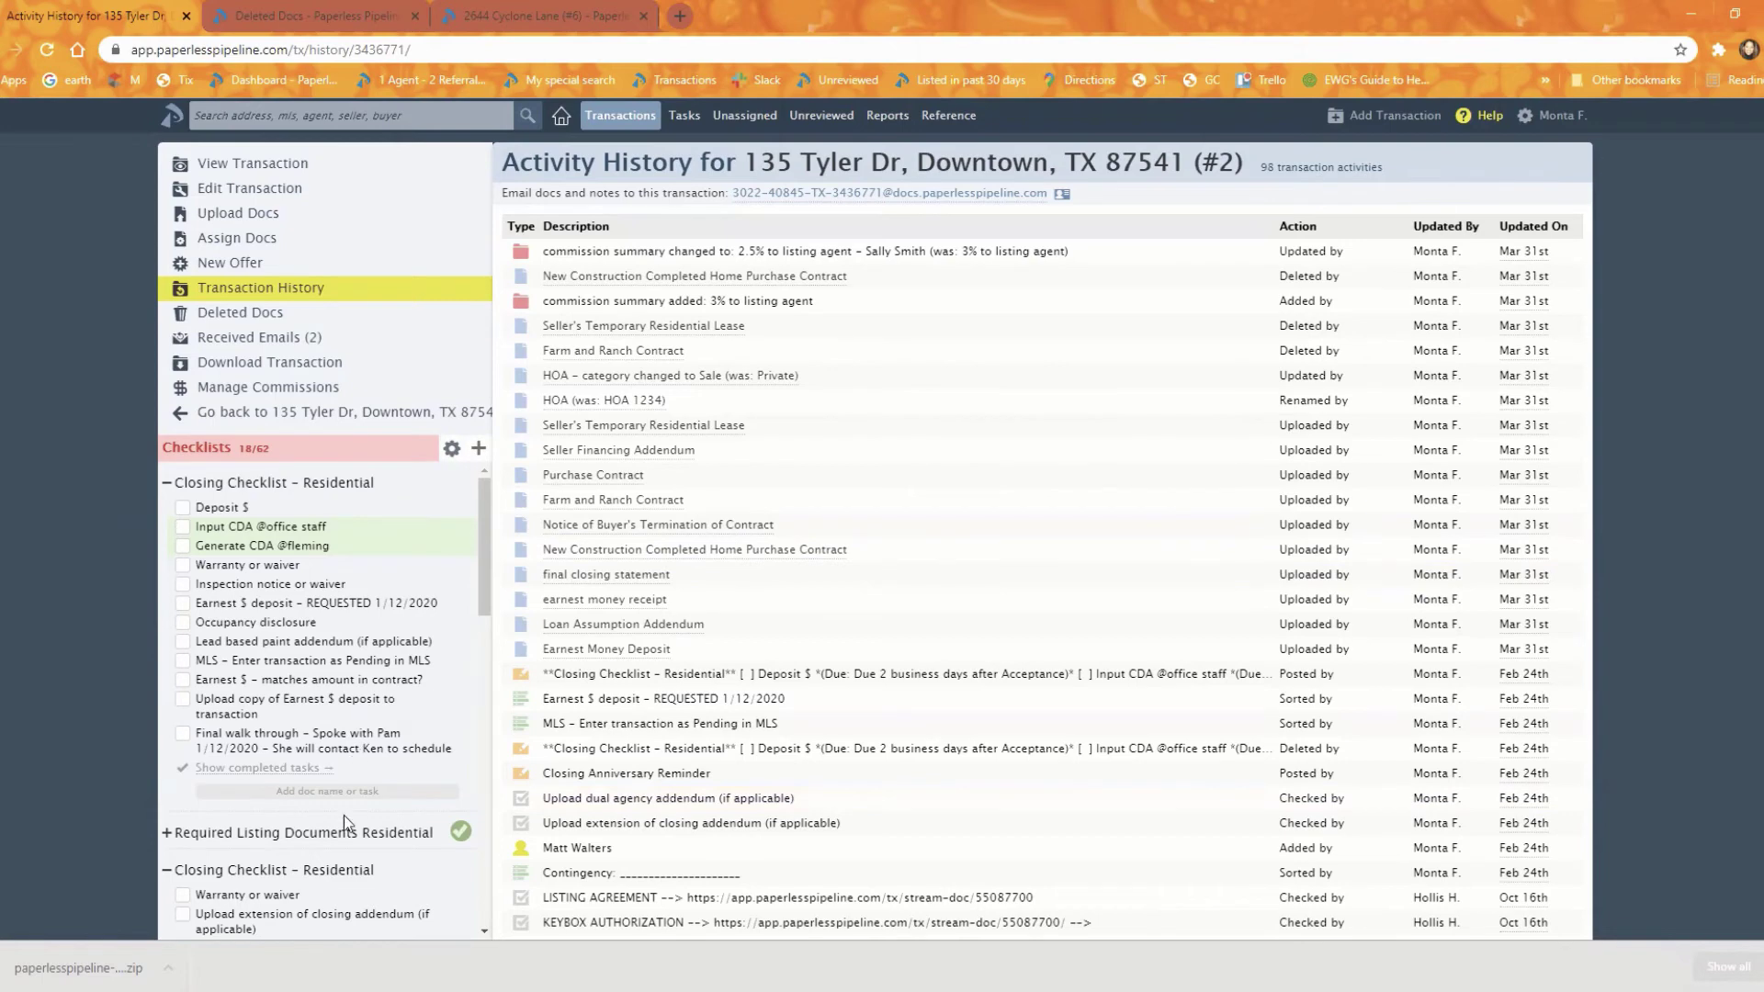
scroll(344, 813, down, 3)
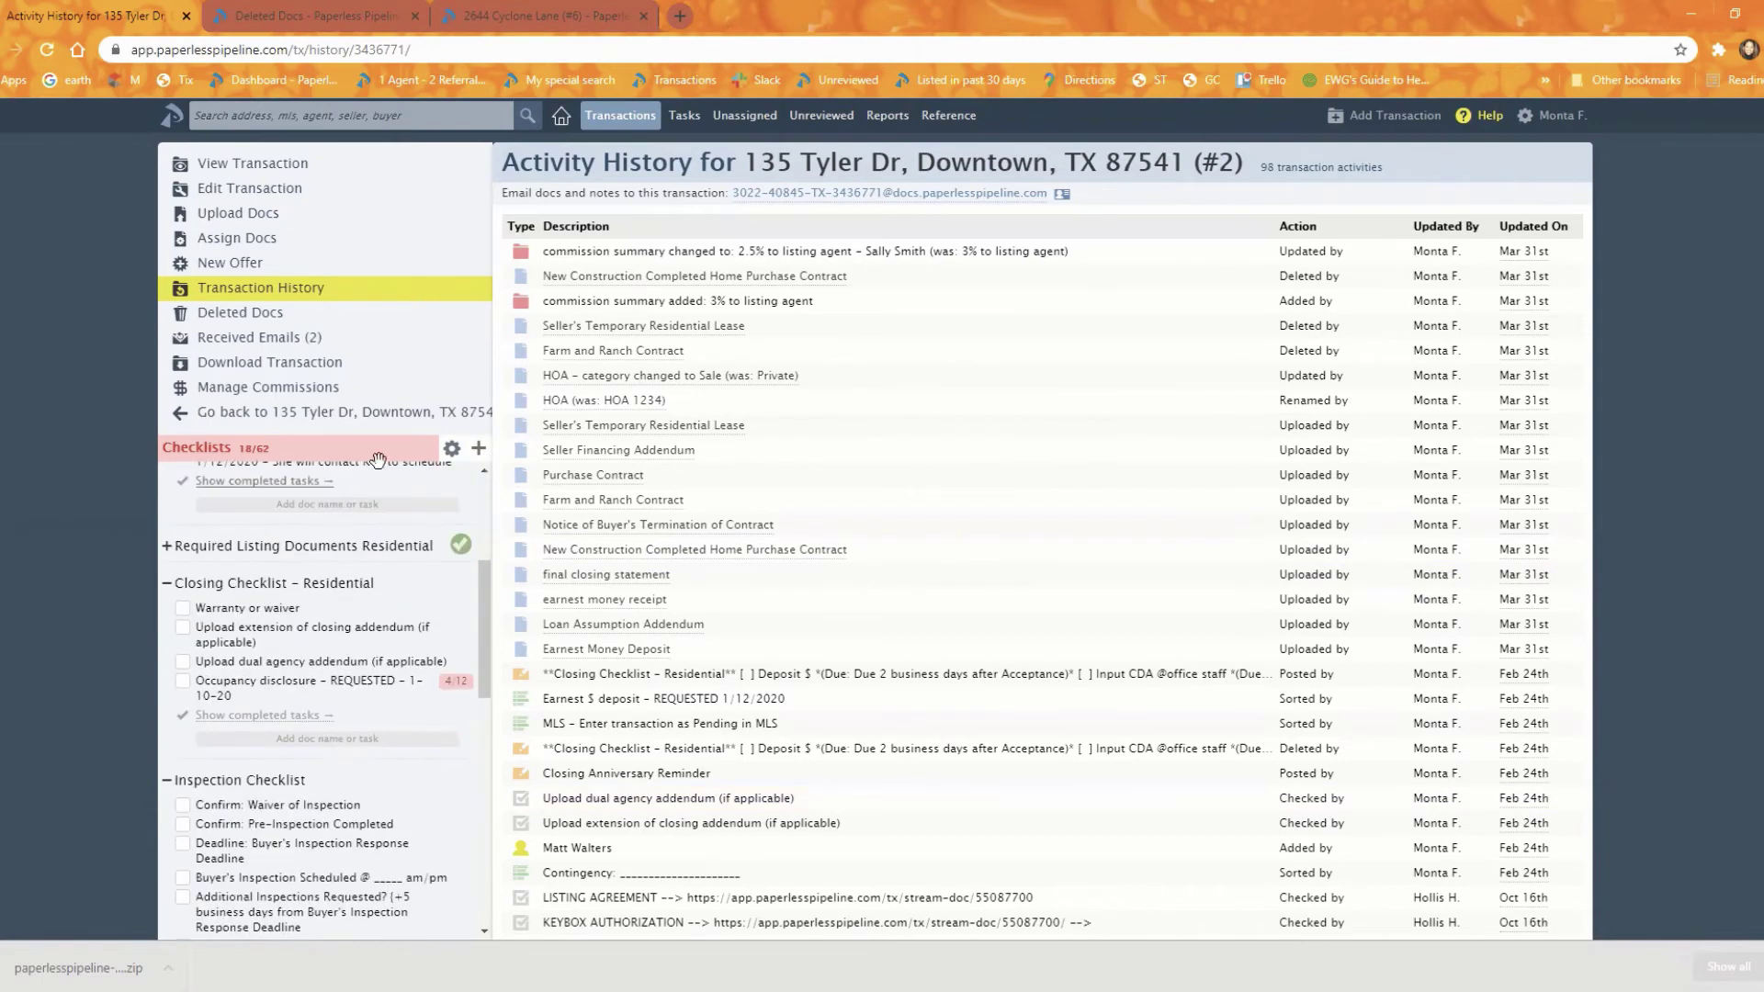
click(332, 412)
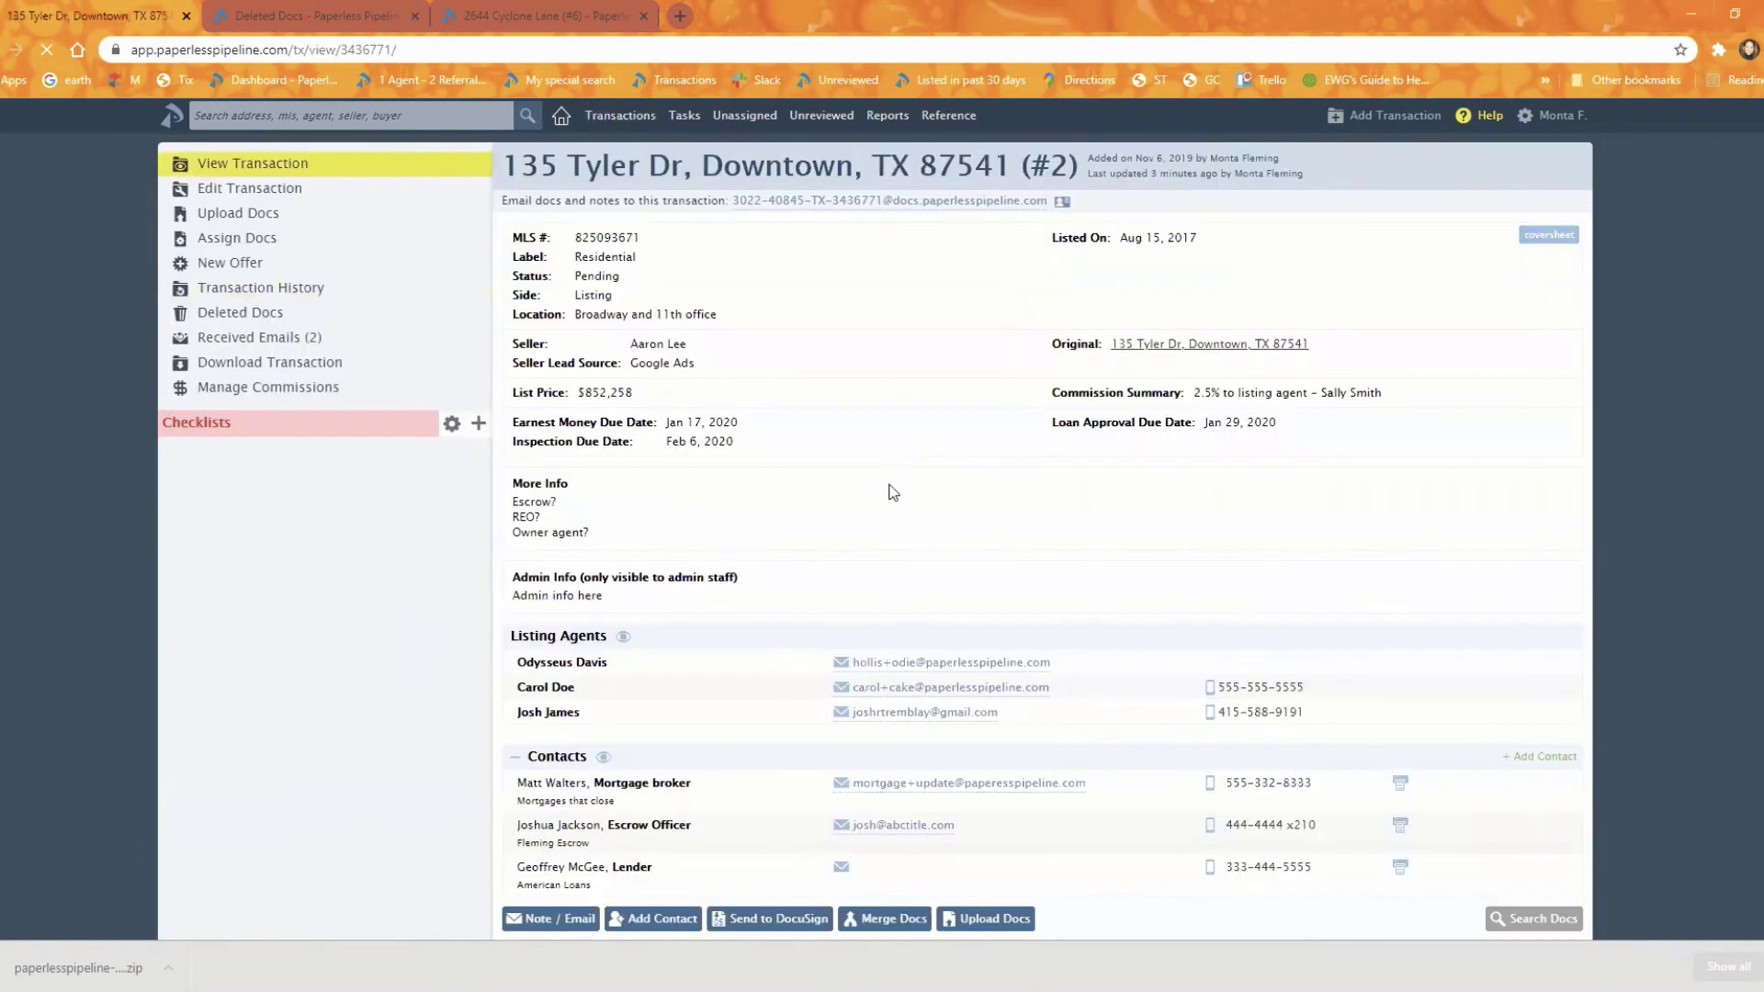
scroll(886, 501, down, 3)
scroll(880, 523, down, 4)
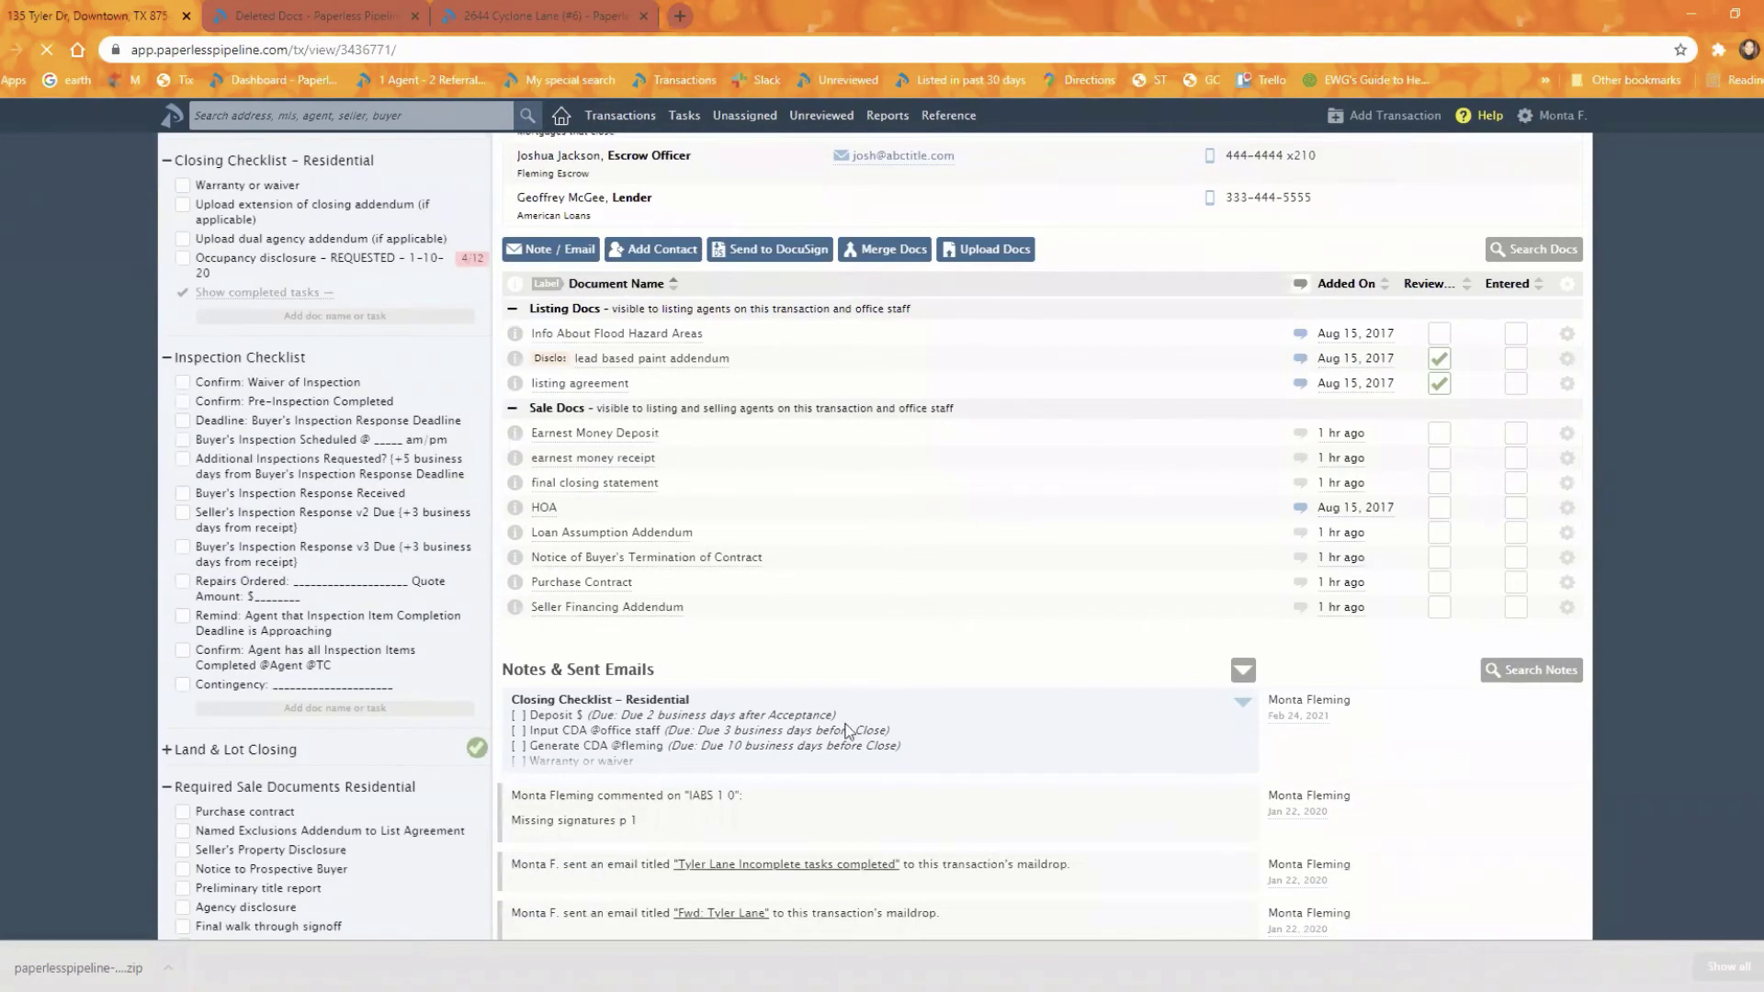
scroll(1078, 555, down, 5)
scroll(854, 493, up, 8)
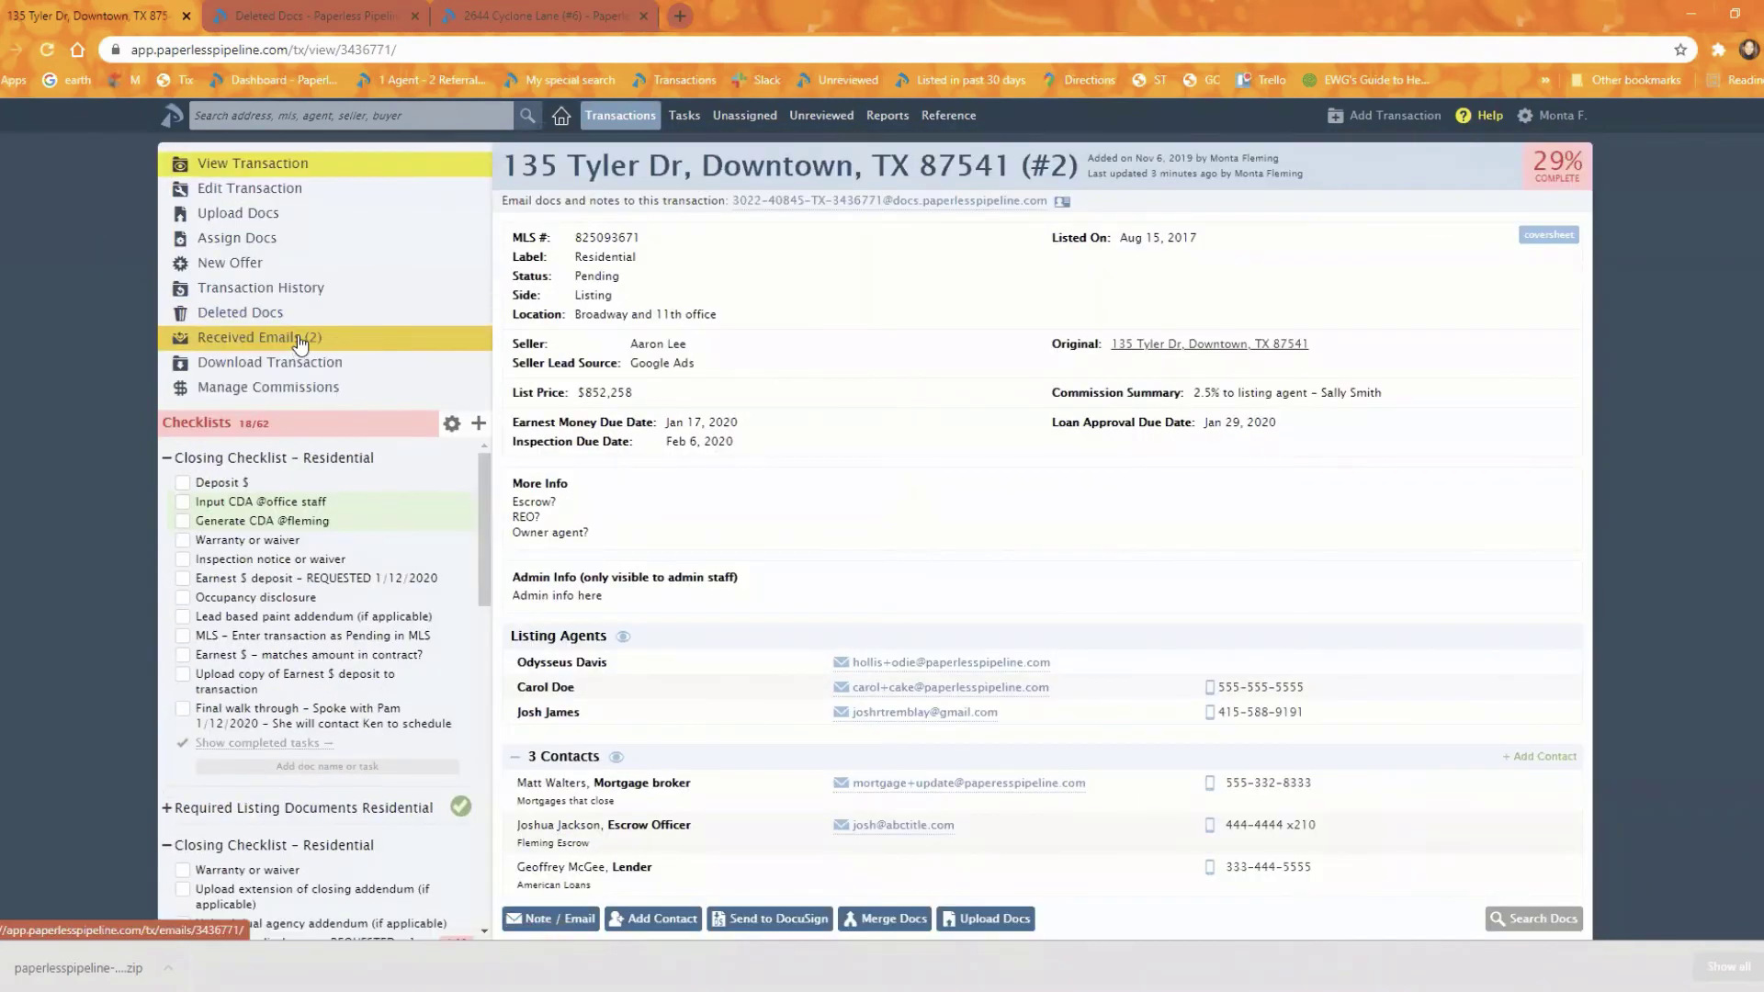
click(259, 338)
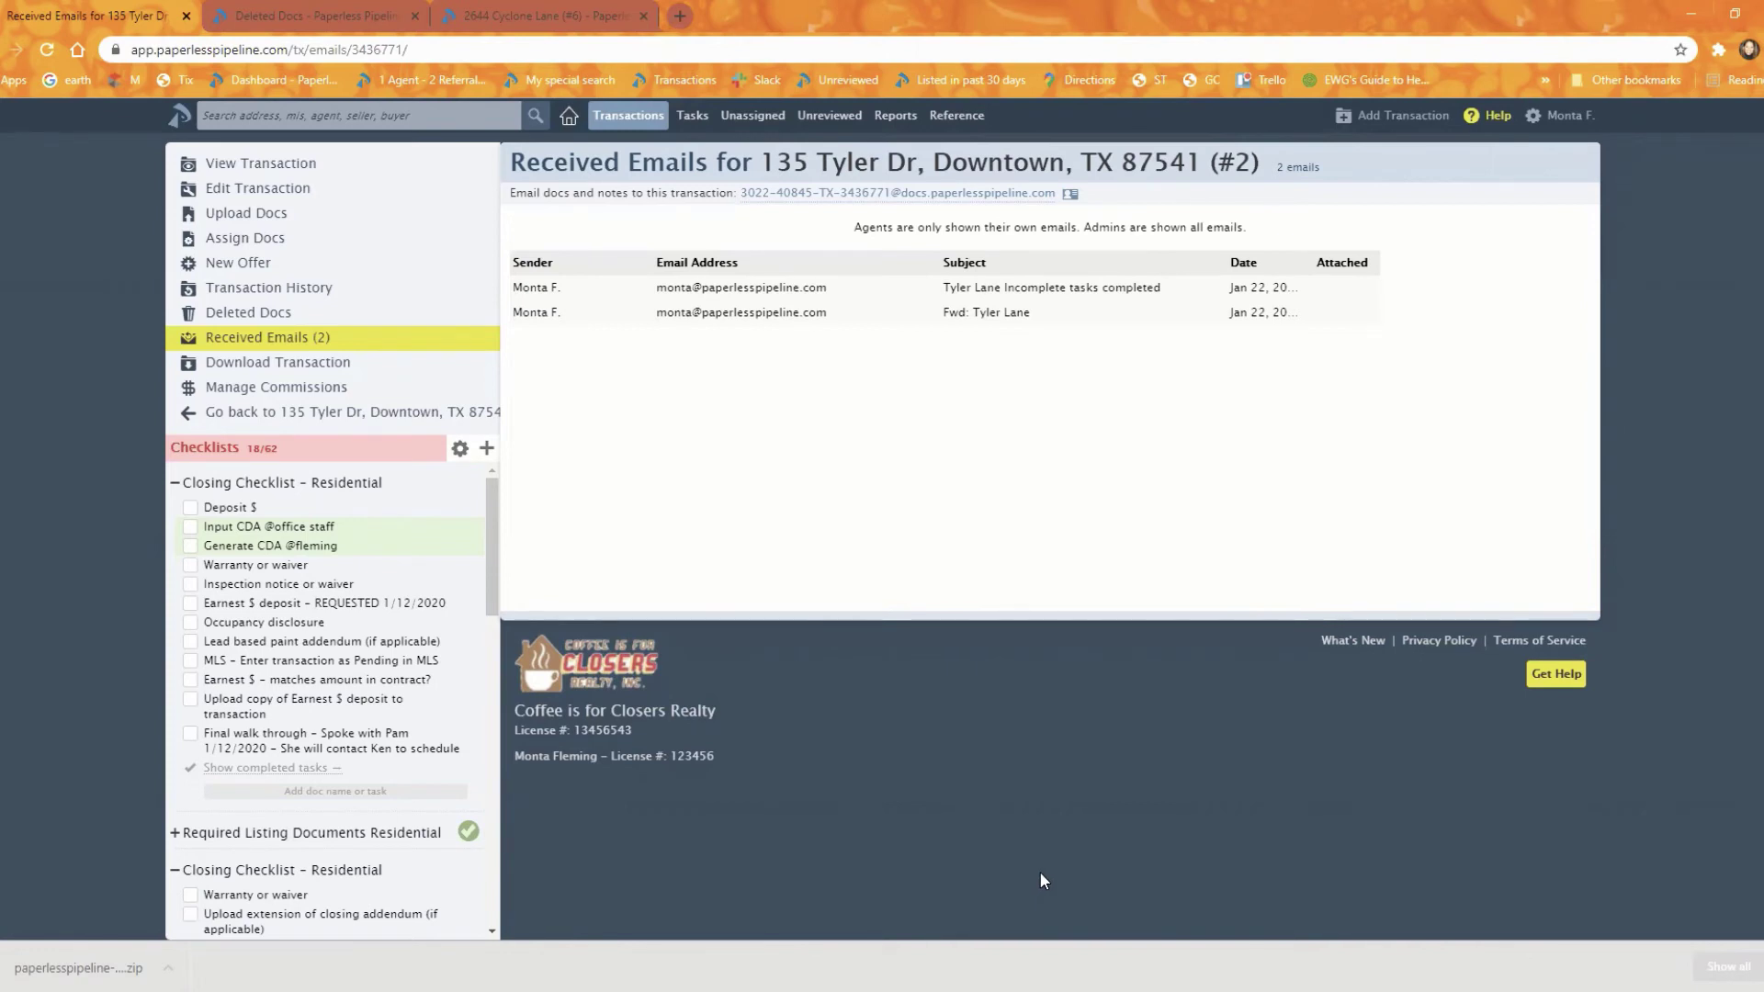
click(413, 412)
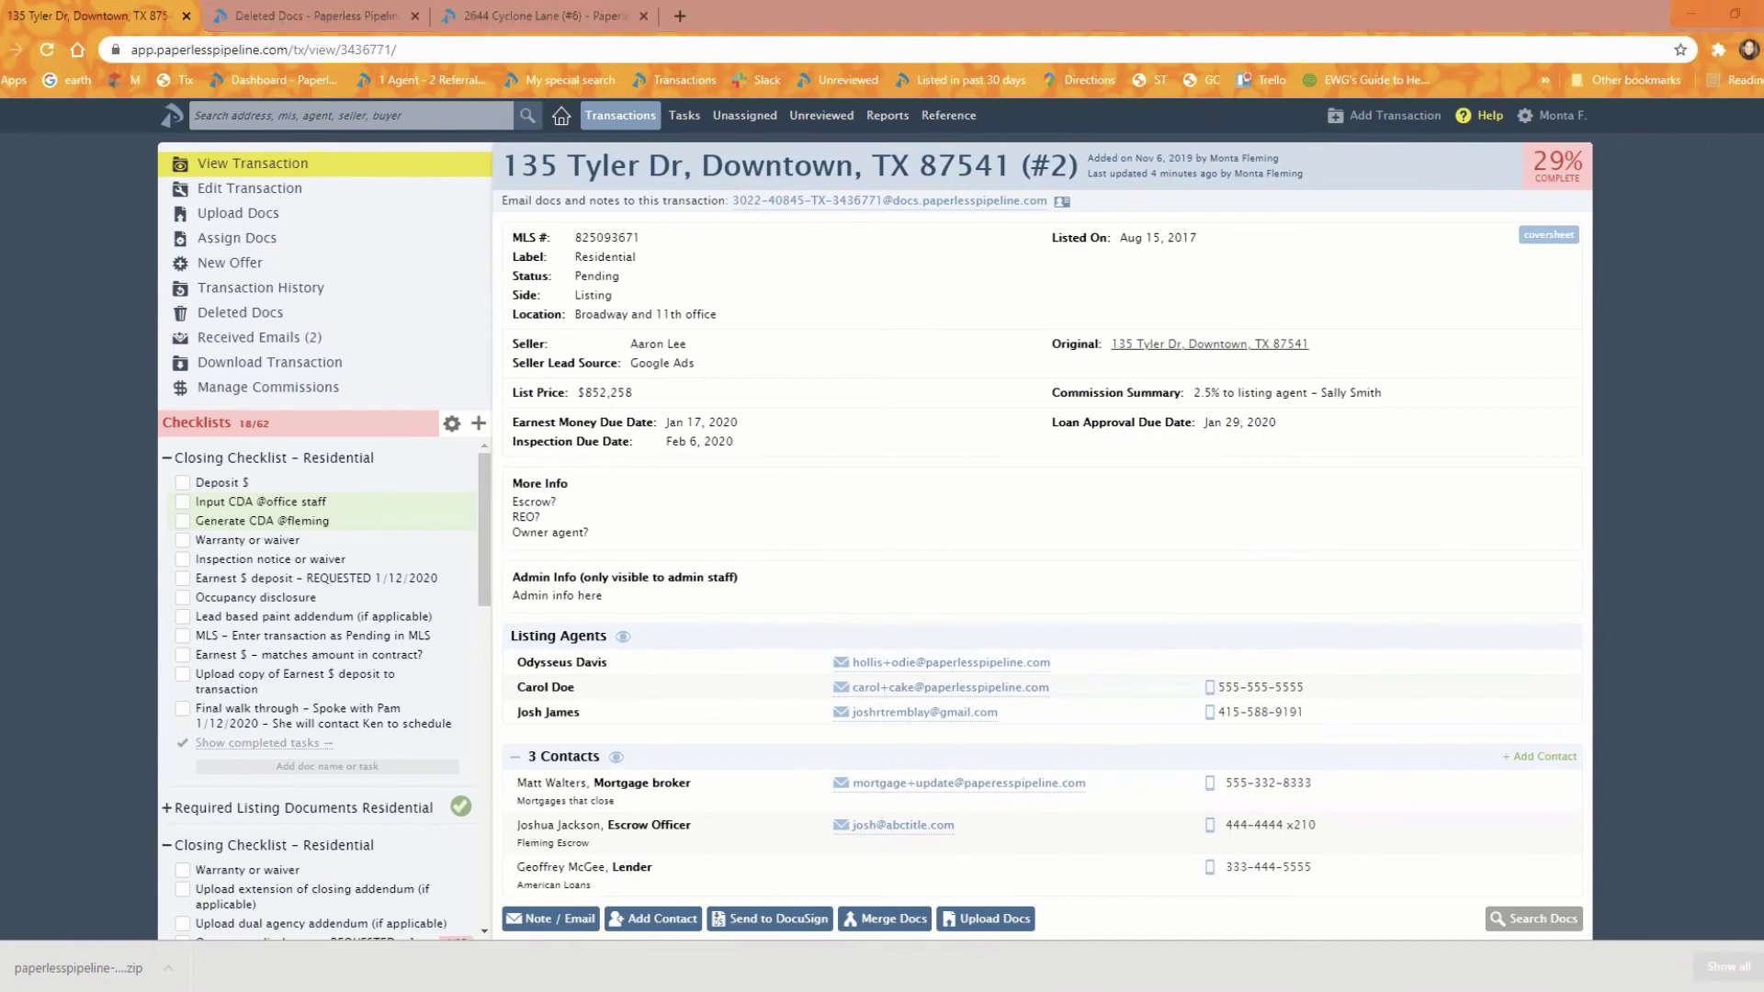
key(alt+Tab)
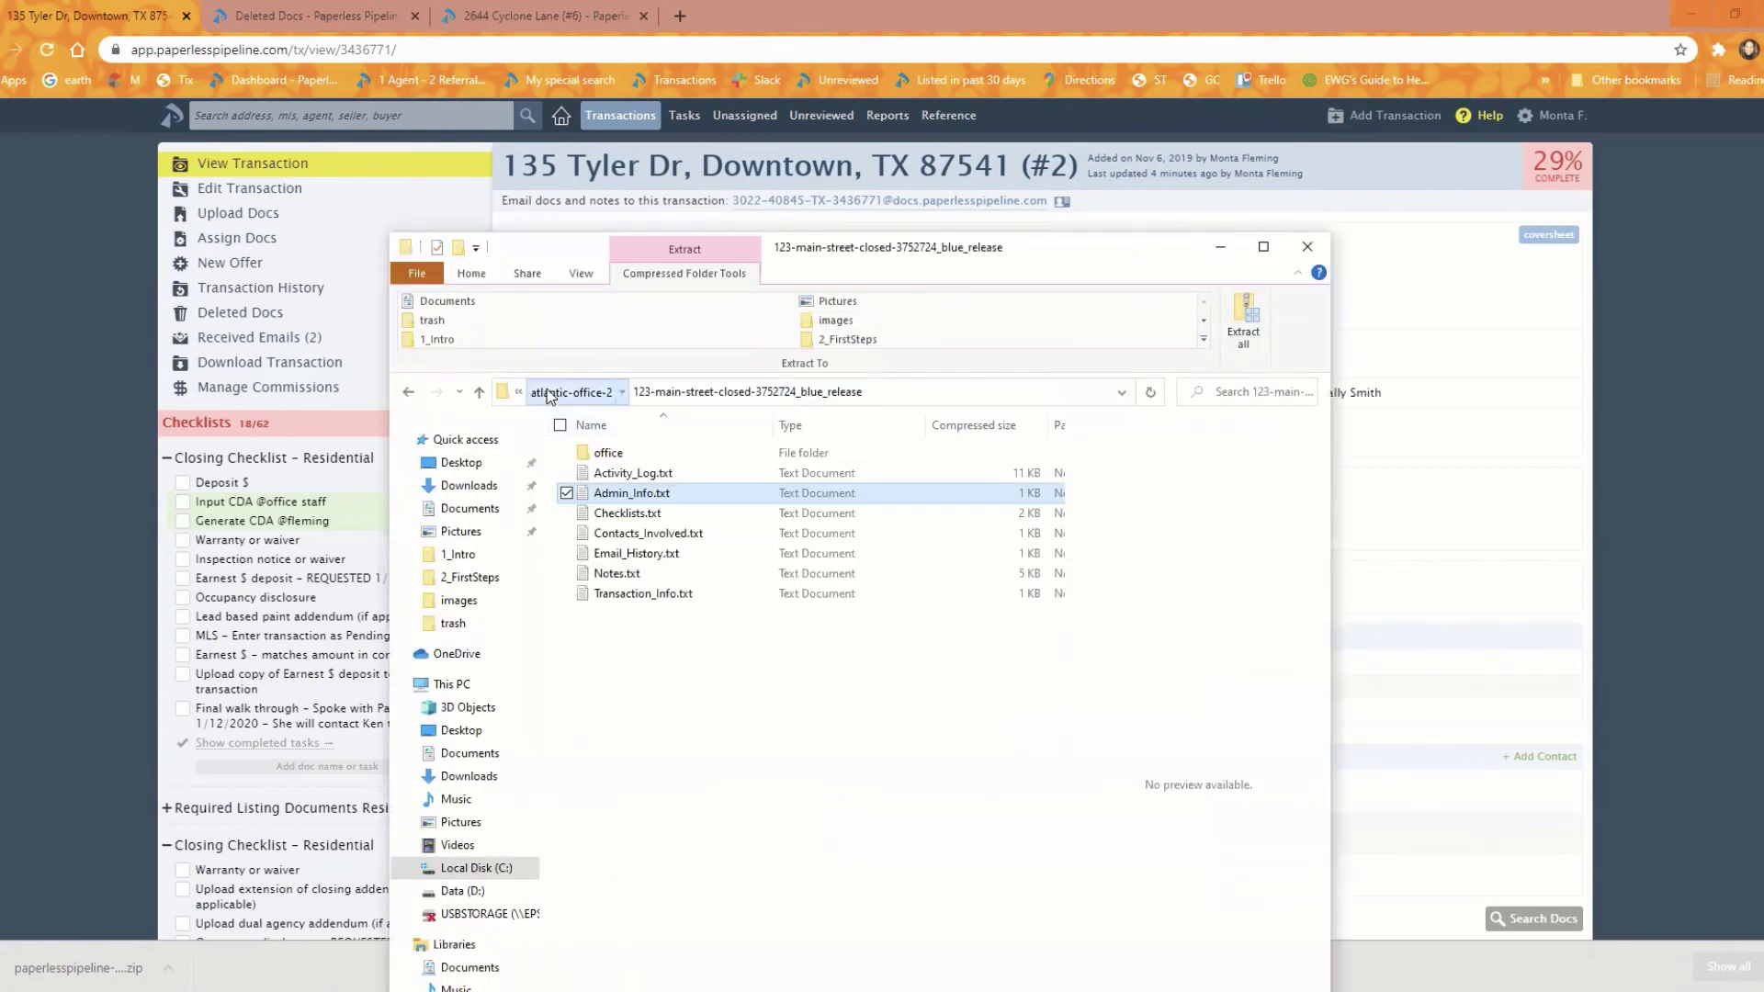
click(549, 392)
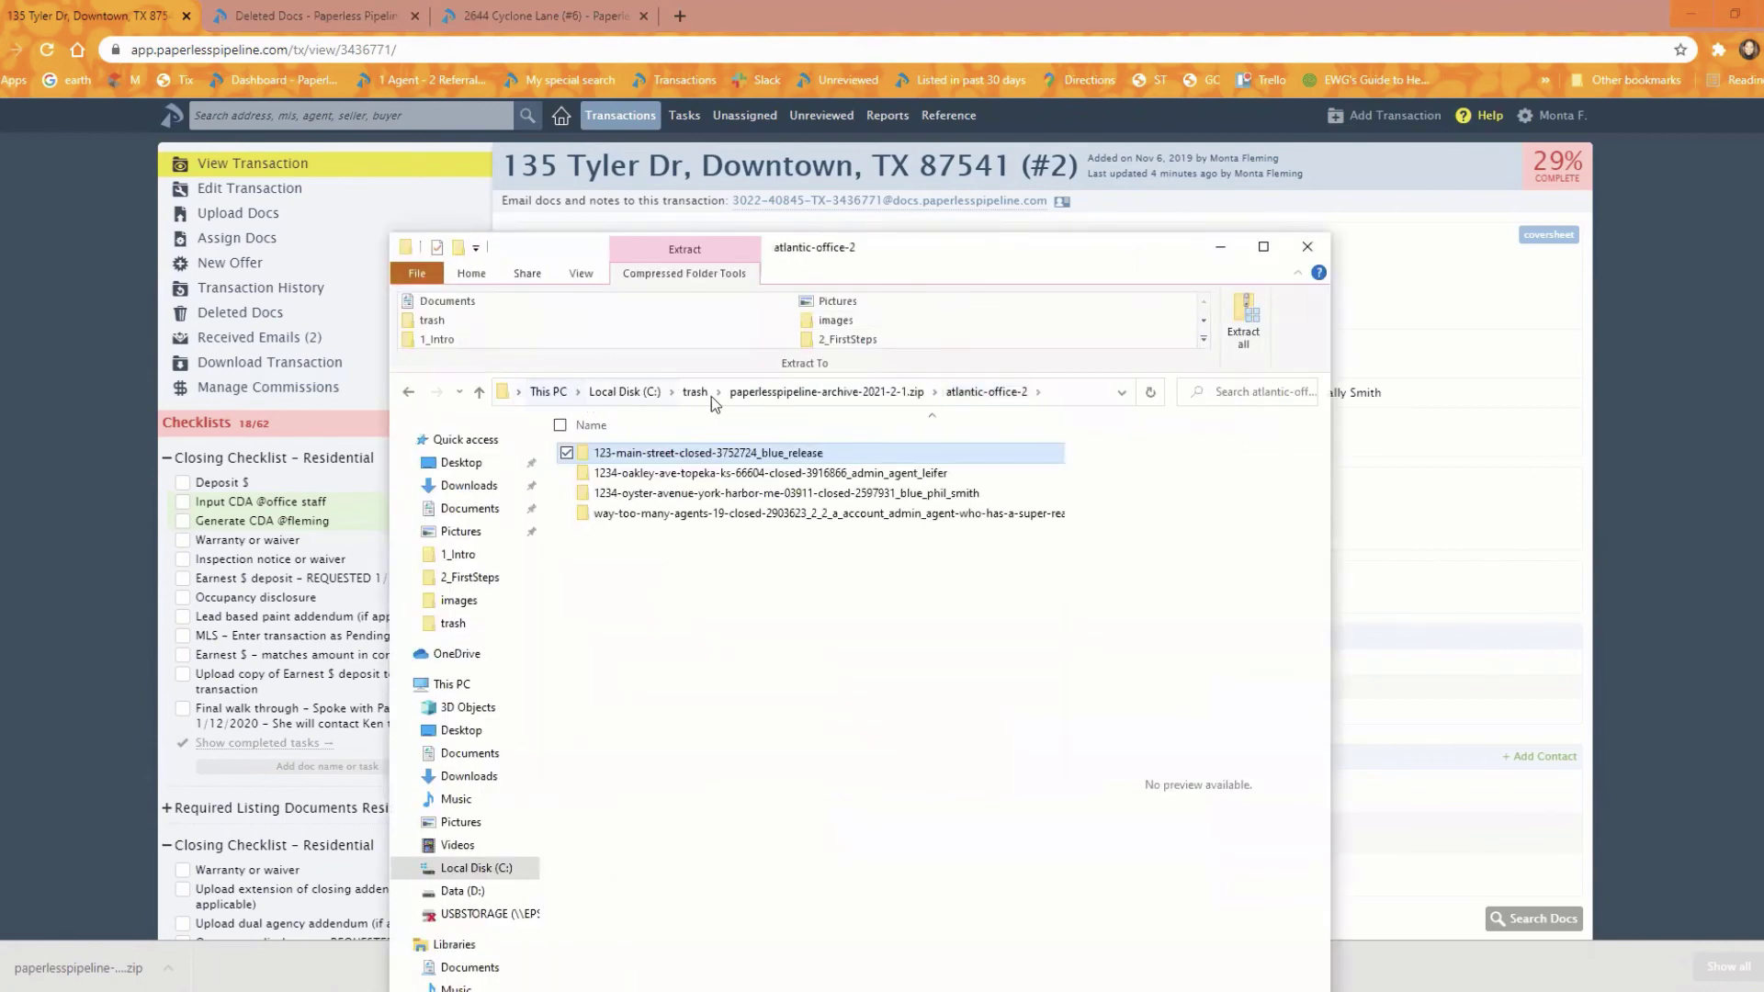
click(750, 393)
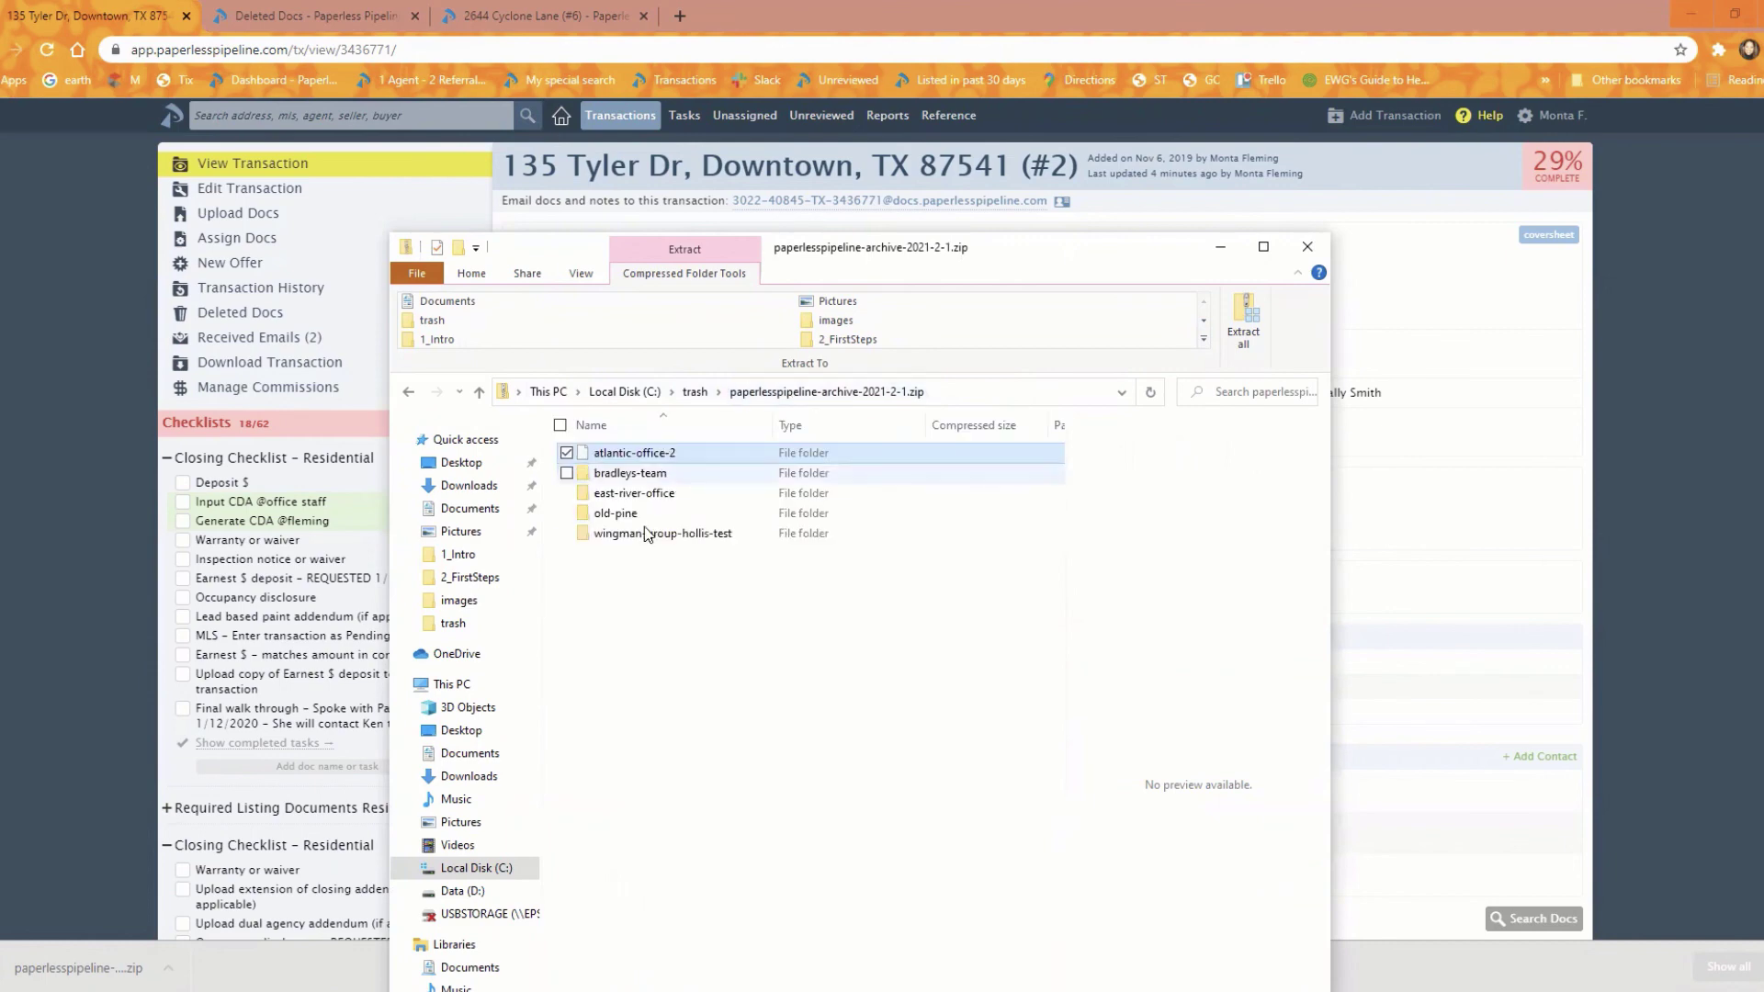
double_click(634, 473)
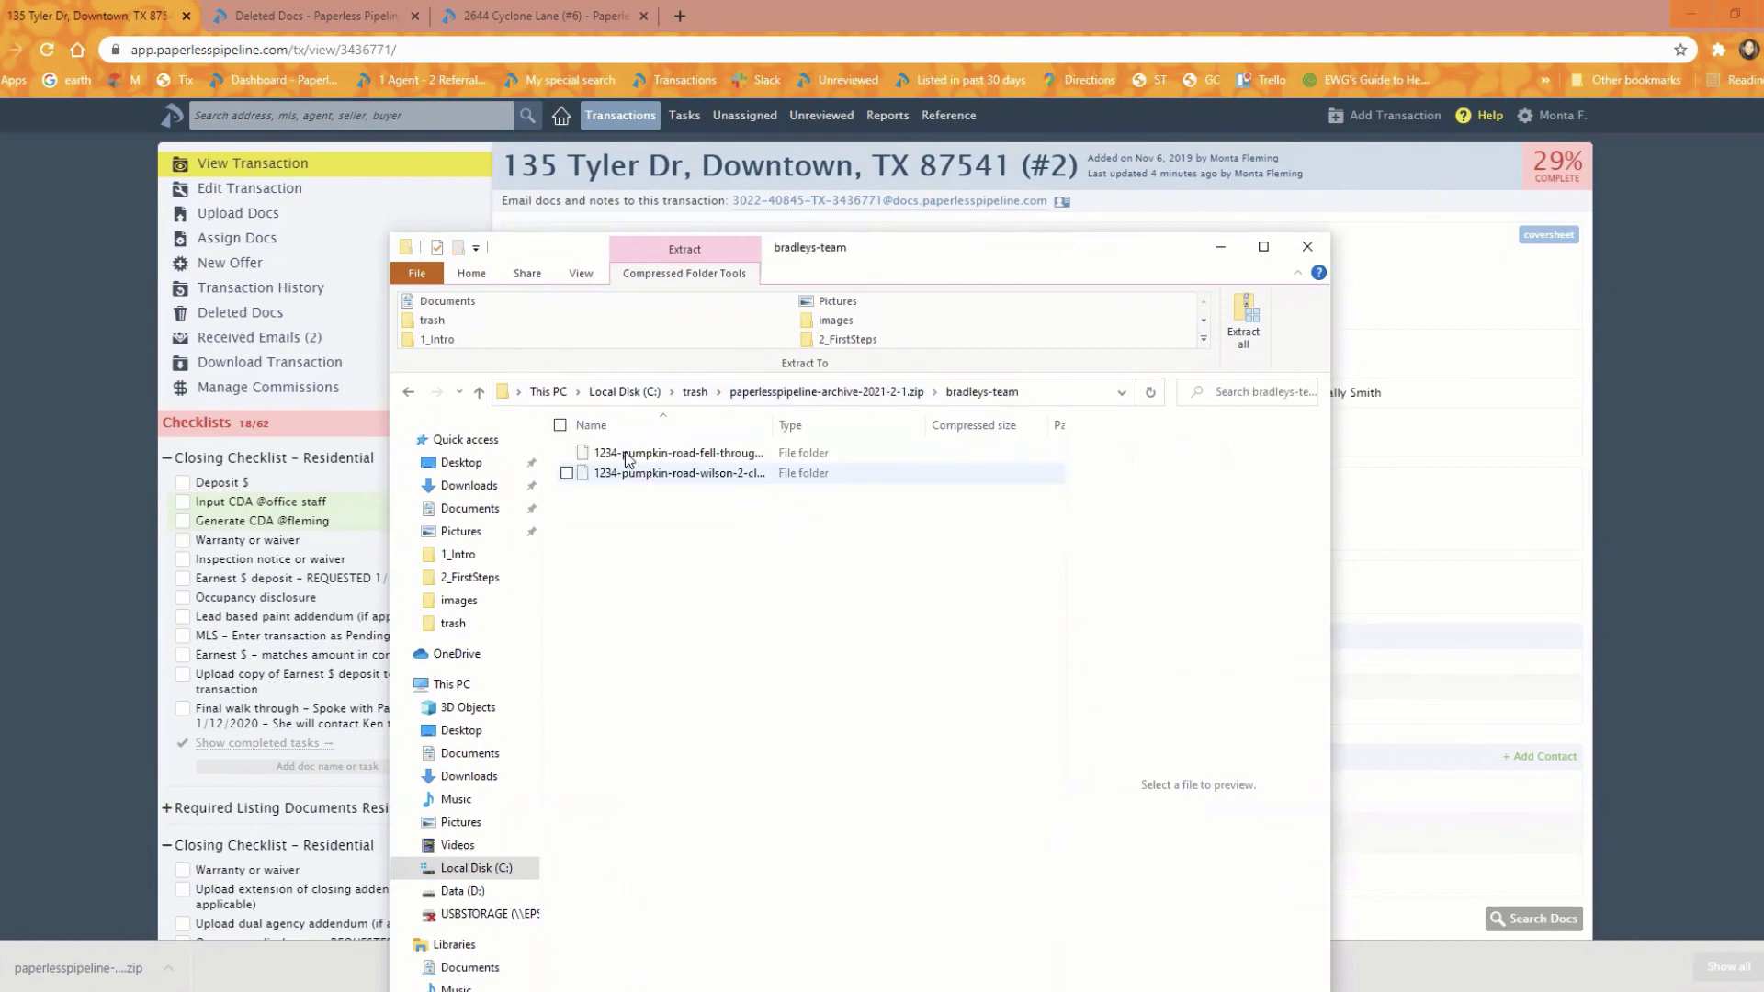
double_click(671, 453)
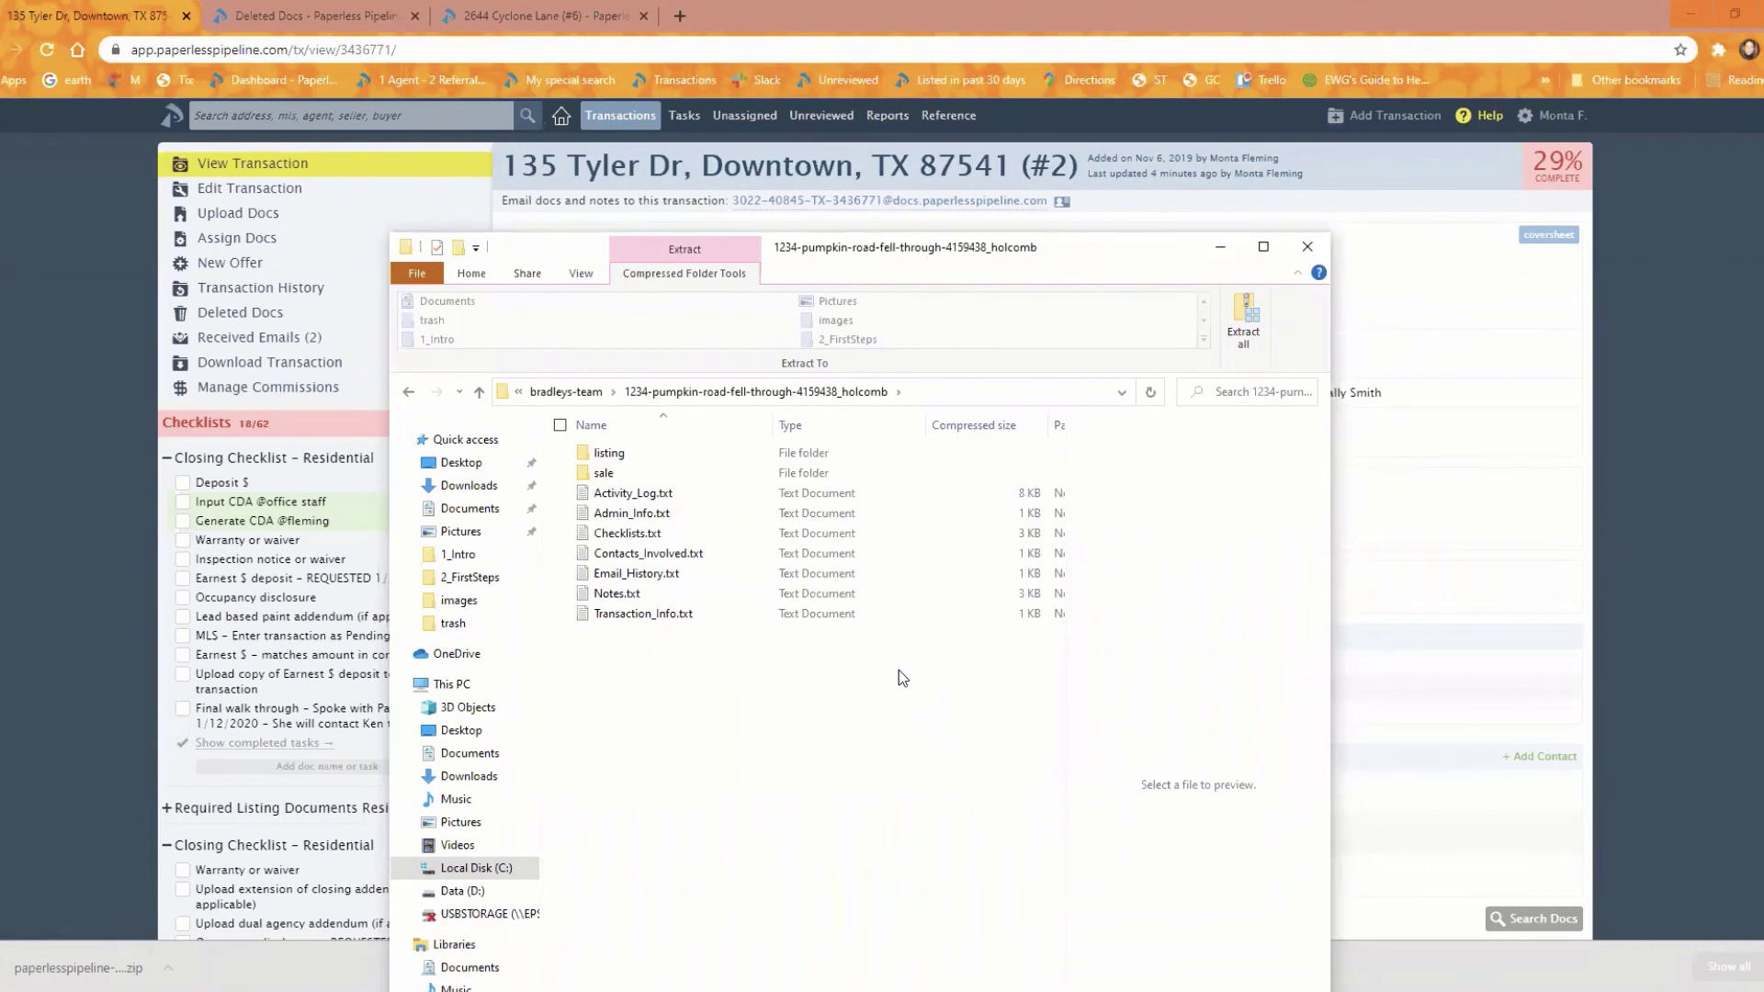
click(606, 454)
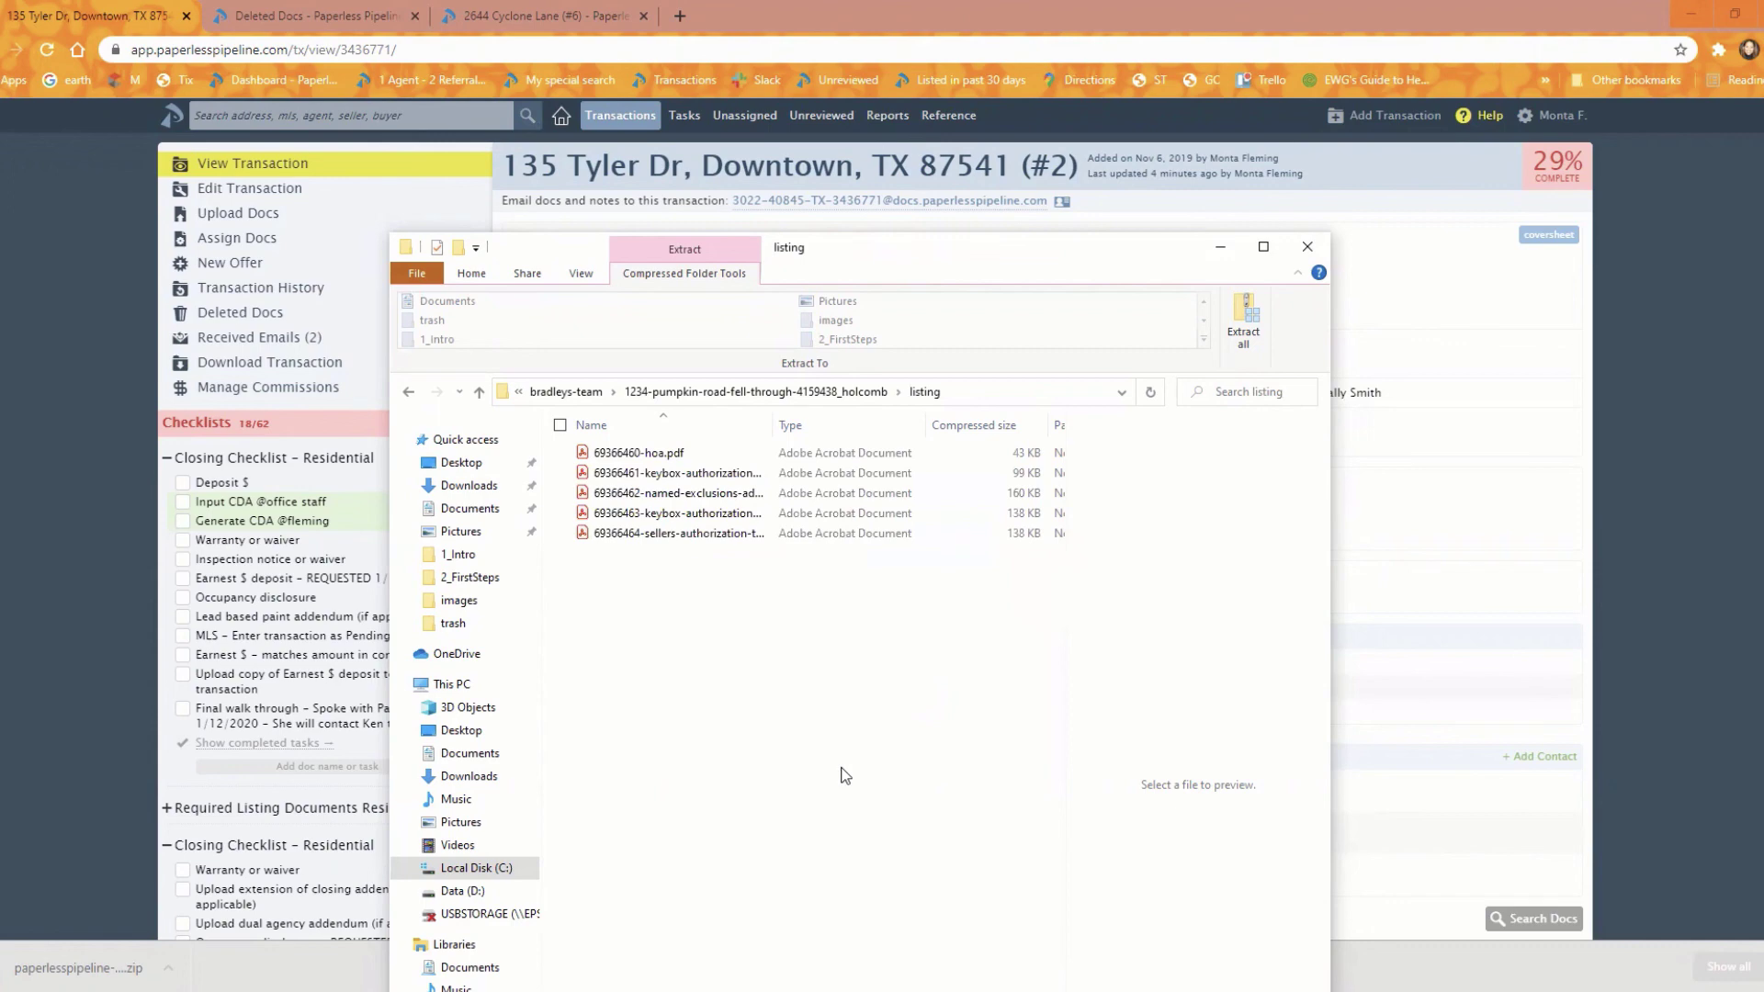
click(648, 393)
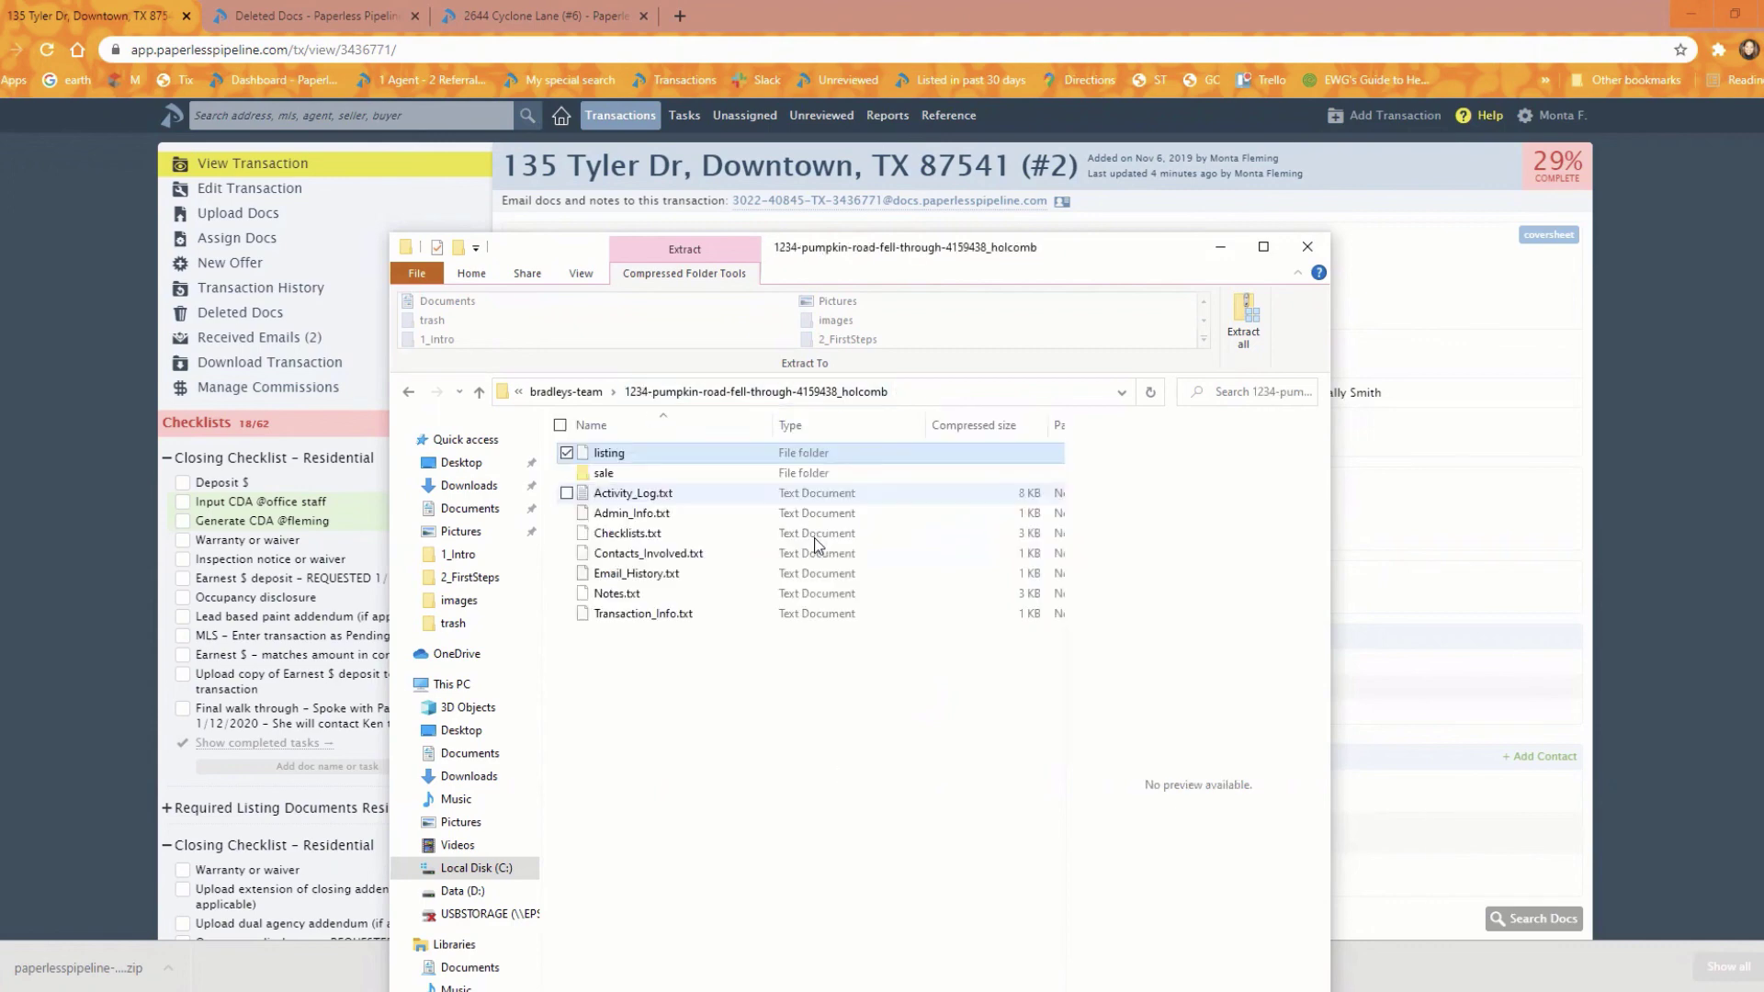